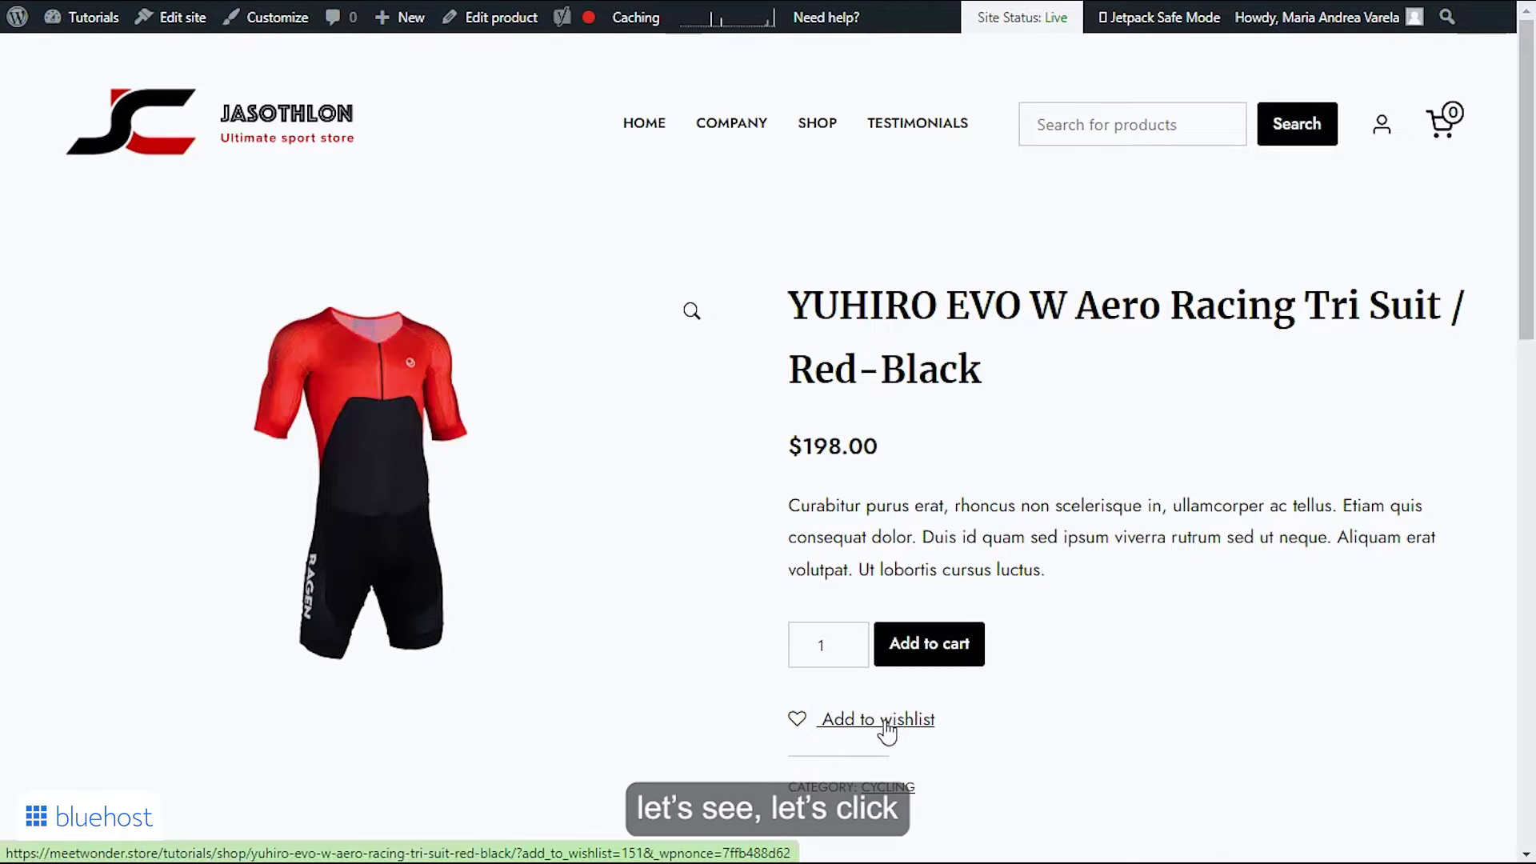
- Add the YUHIRO EVO W Aero Racing Tri Suit to the wishlist and browse the wishlist
{"action": "left_click", "coordinate": [886, 723]}
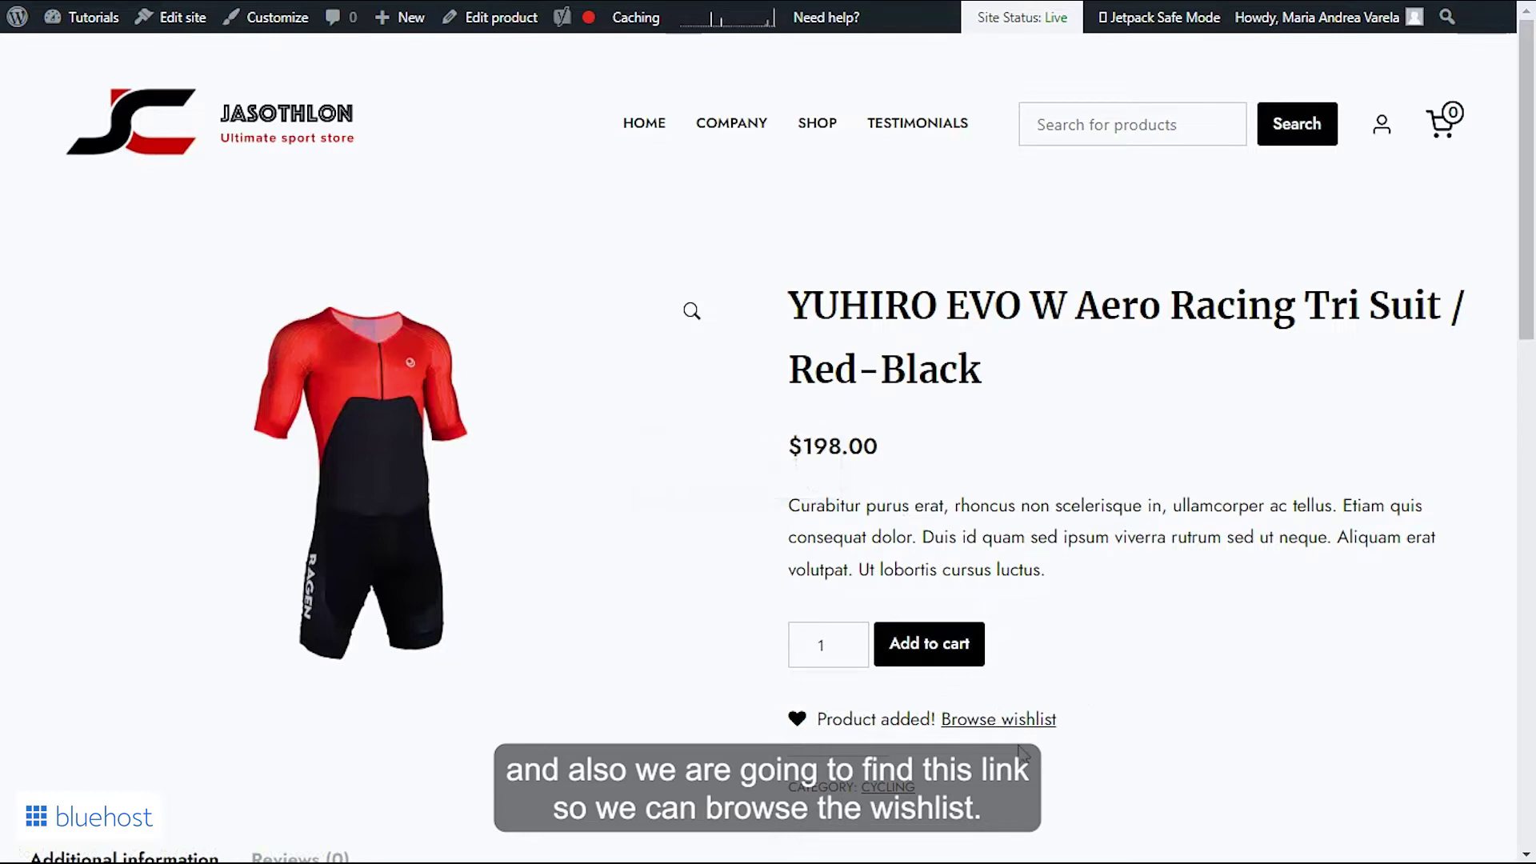
{"action": "left_click", "coordinate": [1001, 724]}
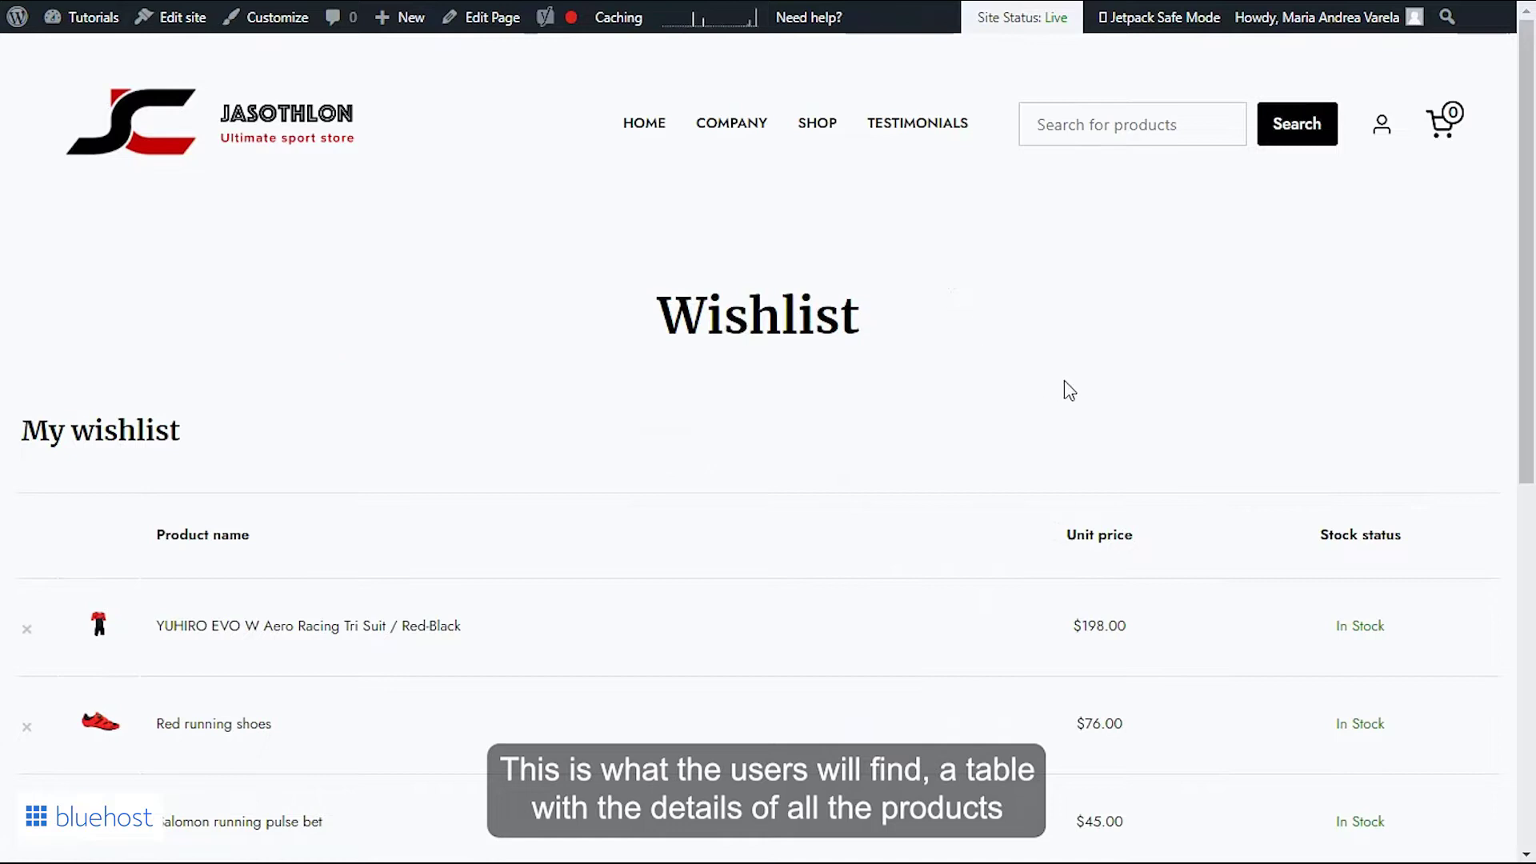
{"action": "scroll", "coordinate": [1159, 418], "scroll_direction": "down", "scroll_amount": 4}
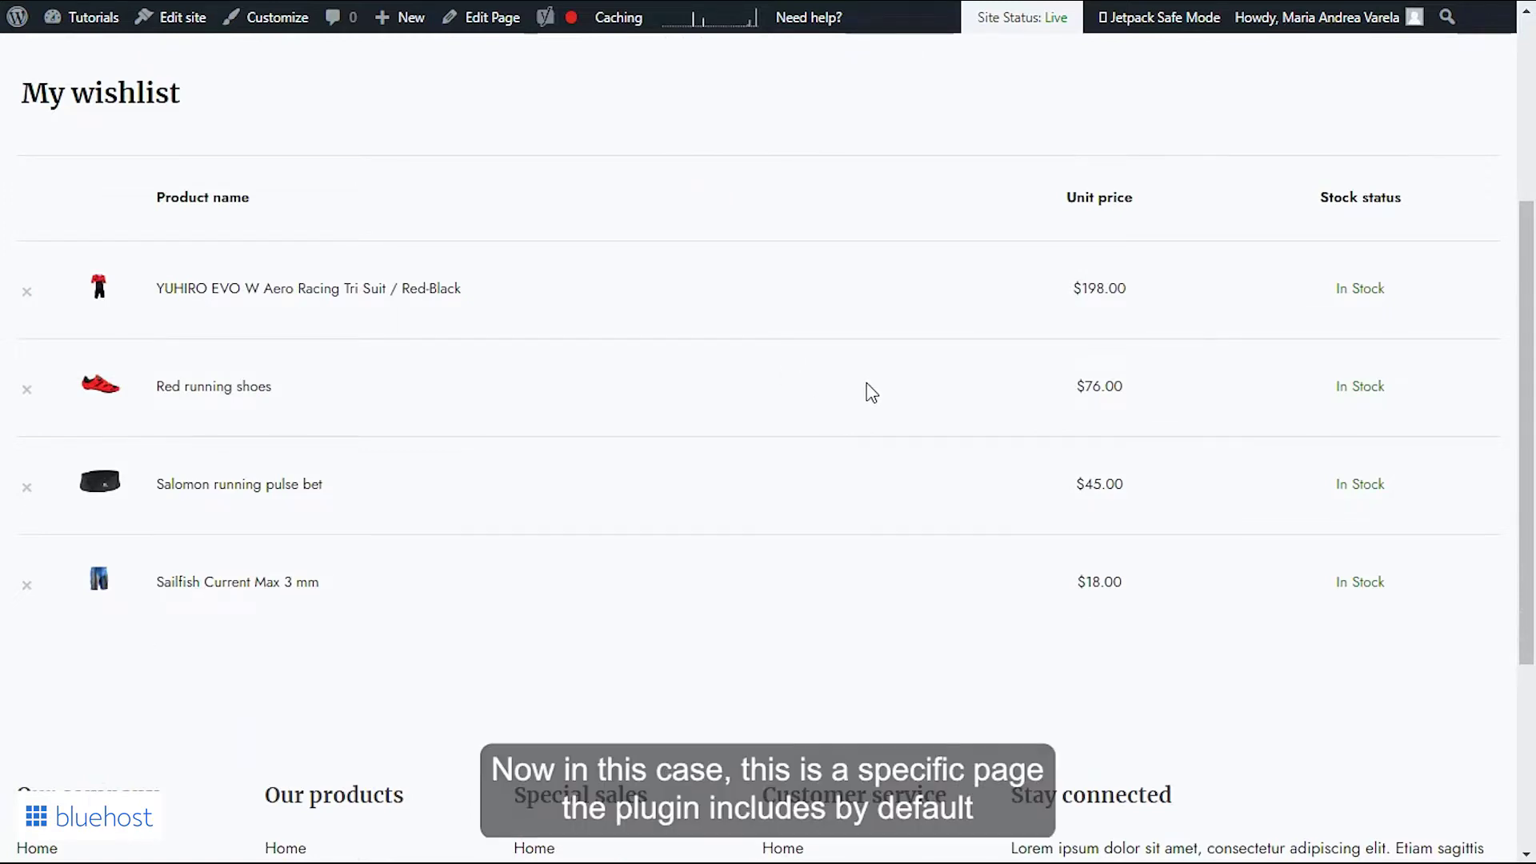
{"action": "scroll", "coordinate": [871, 392], "scroll_direction": "up", "scroll_amount": 1}
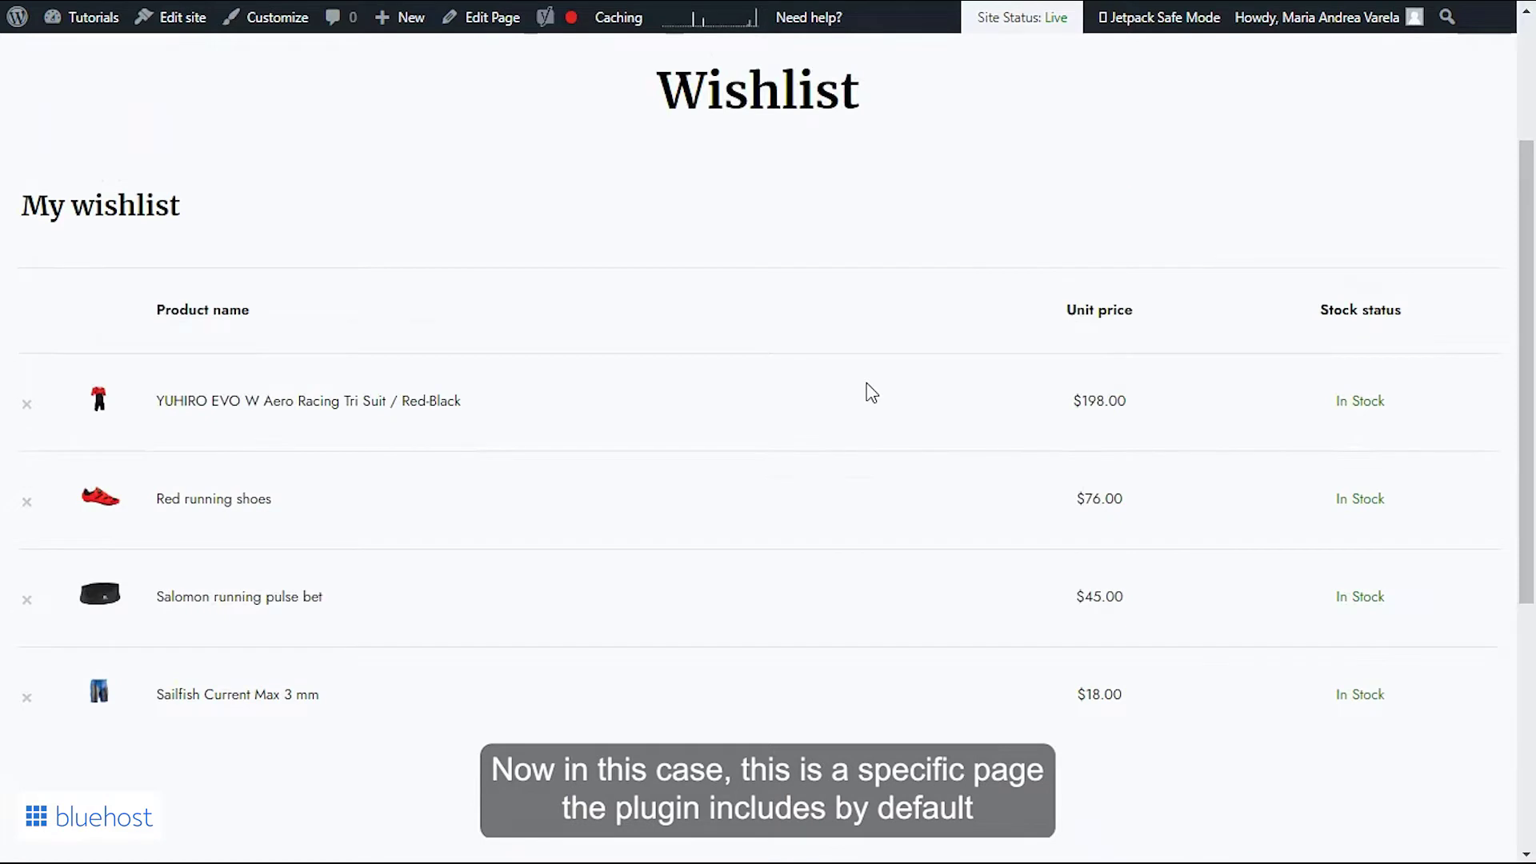
{"action": "scroll", "coordinate": [871, 392], "scroll_direction": "up", "scroll_amount": 1}
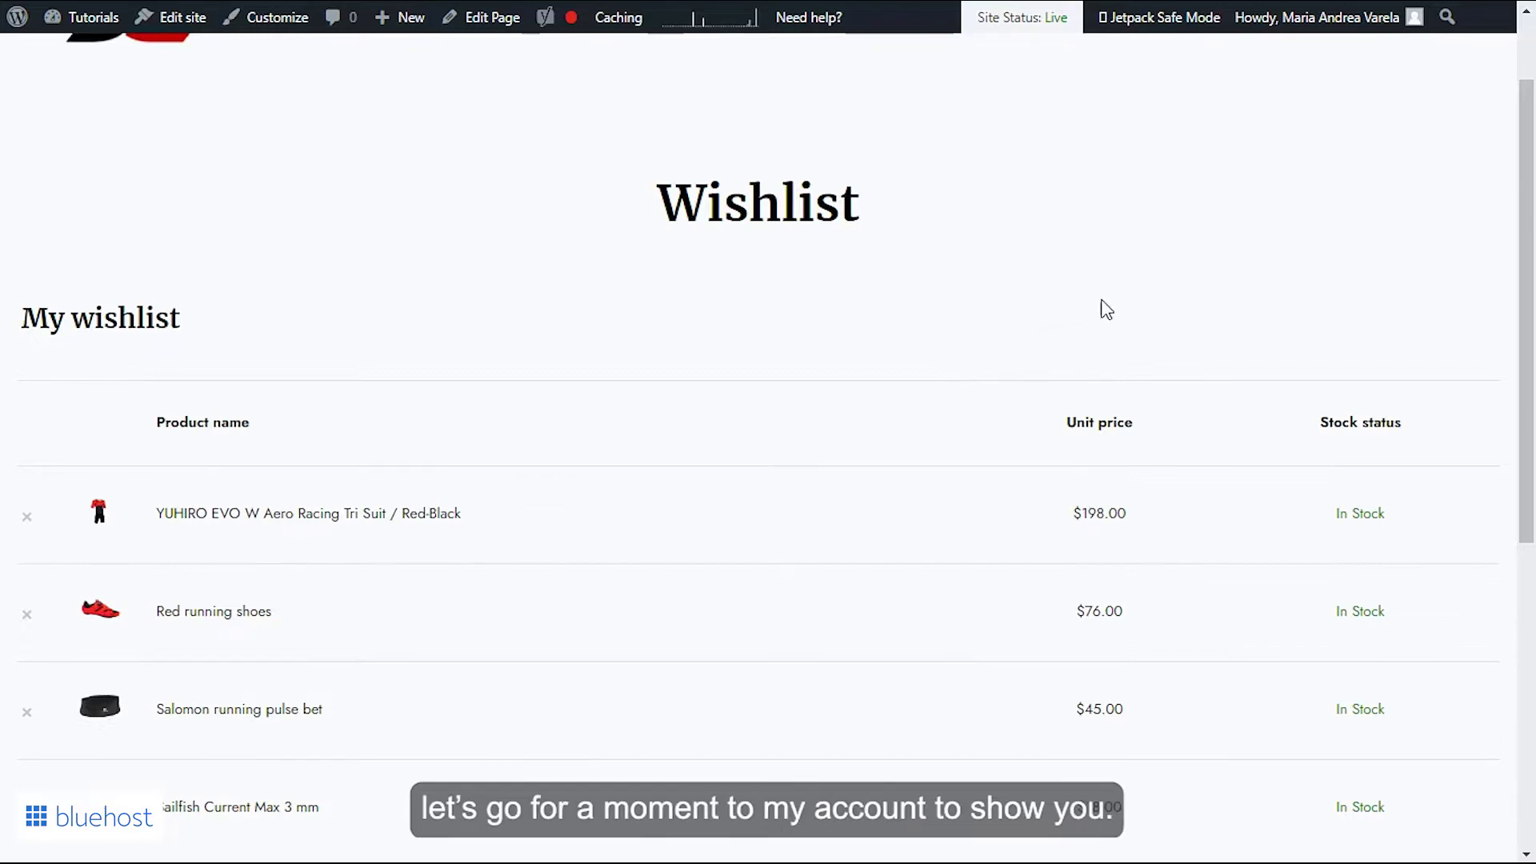
{"action": "scroll", "coordinate": [1104, 310], "scroll_direction": "up", "scroll_amount": 2}
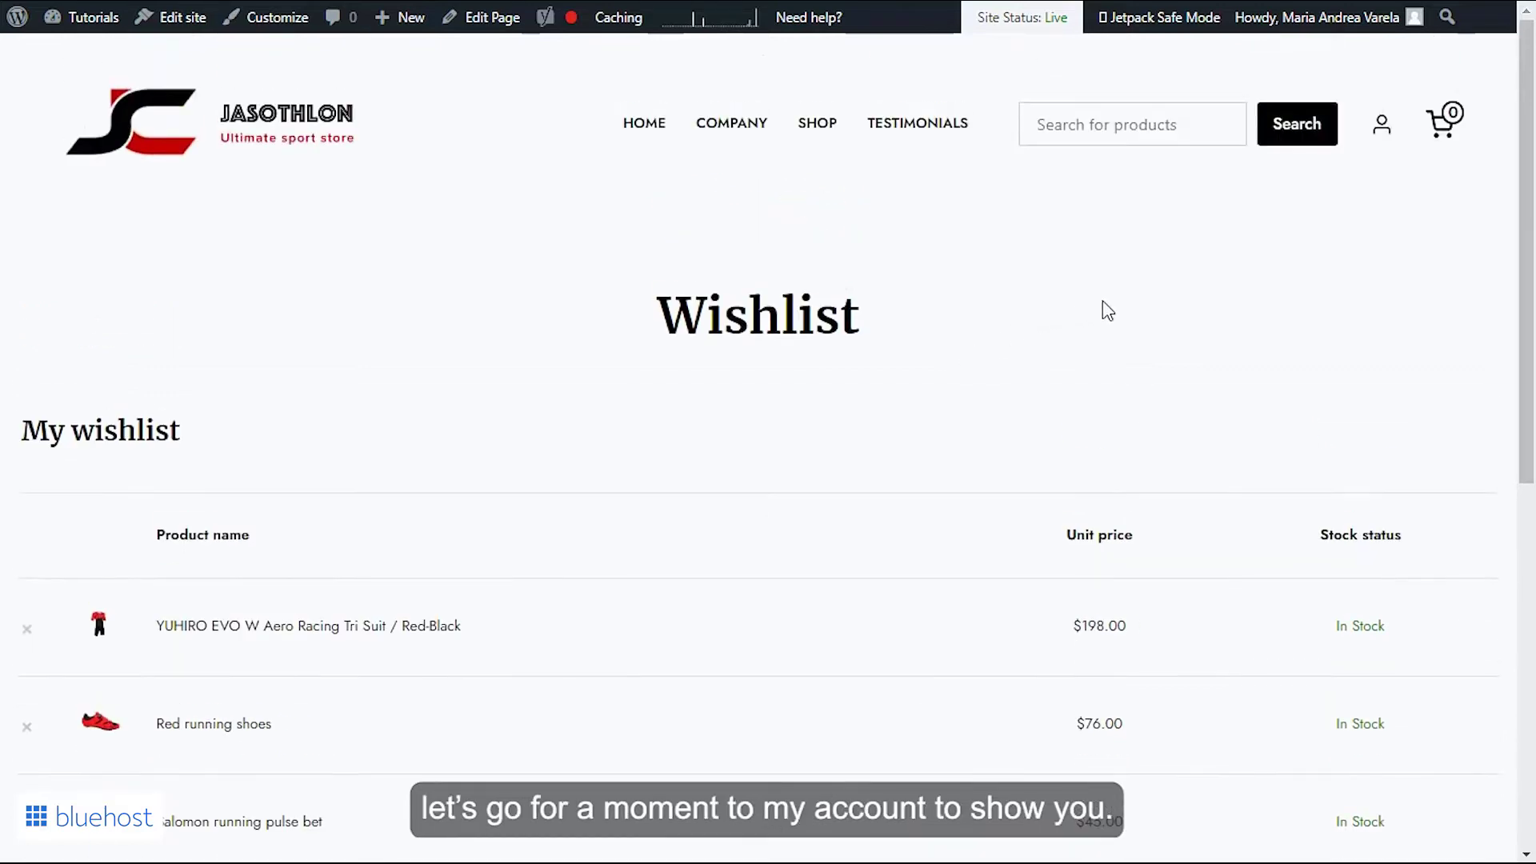
{"action": "left_click", "coordinate": [1382, 129]}
- Open My Wishlist from the account menu to view the four saved products
{"action": "scroll", "coordinate": [368, 510], "scroll_direction": "down", "scroll_amount": 2}
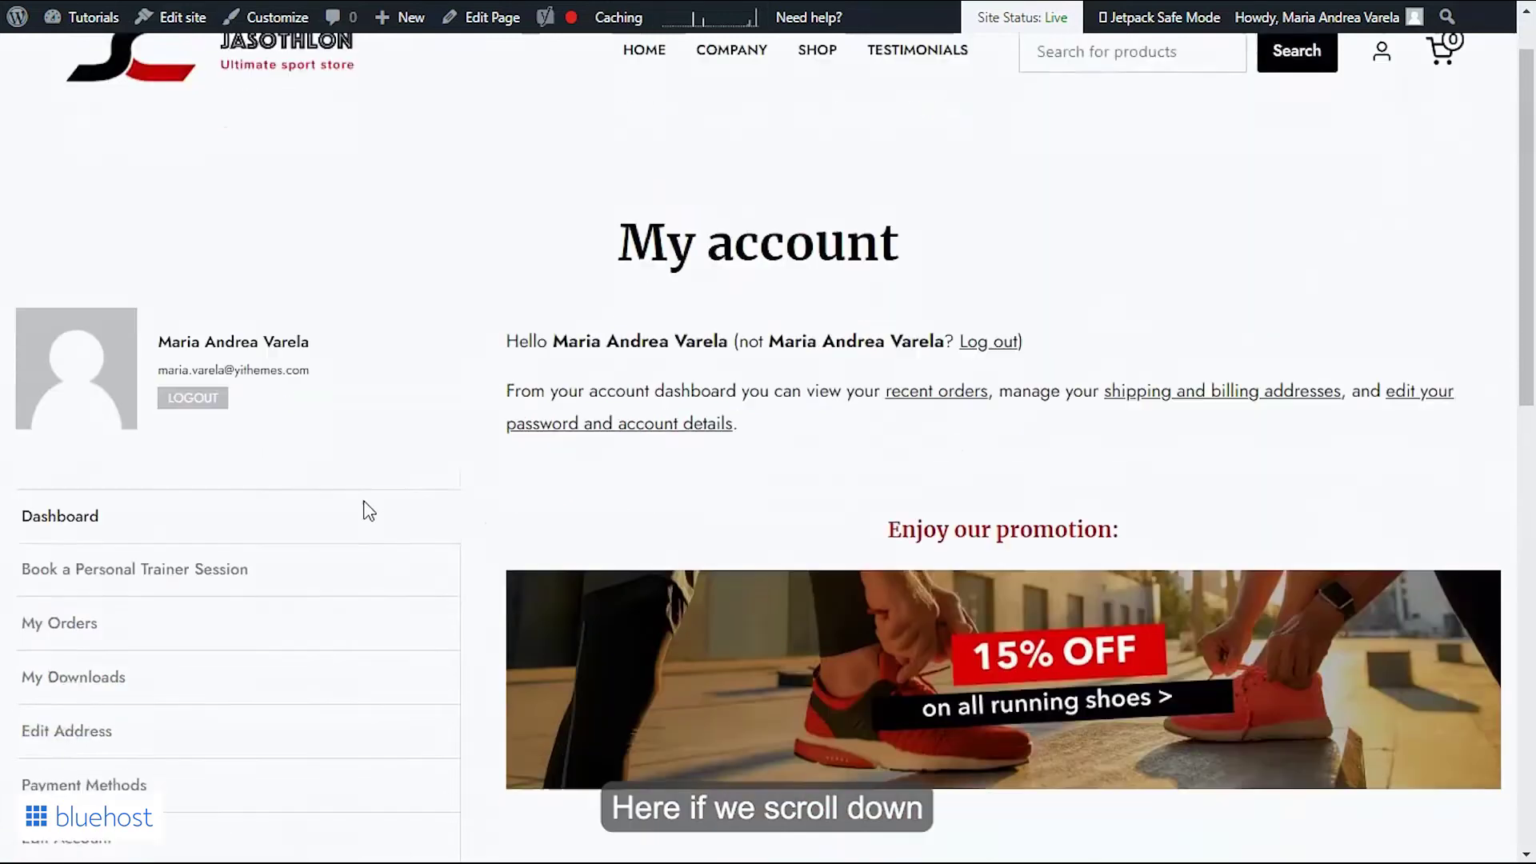
{"action": "scroll", "coordinate": [364, 512], "scroll_direction": "down", "scroll_amount": 5}
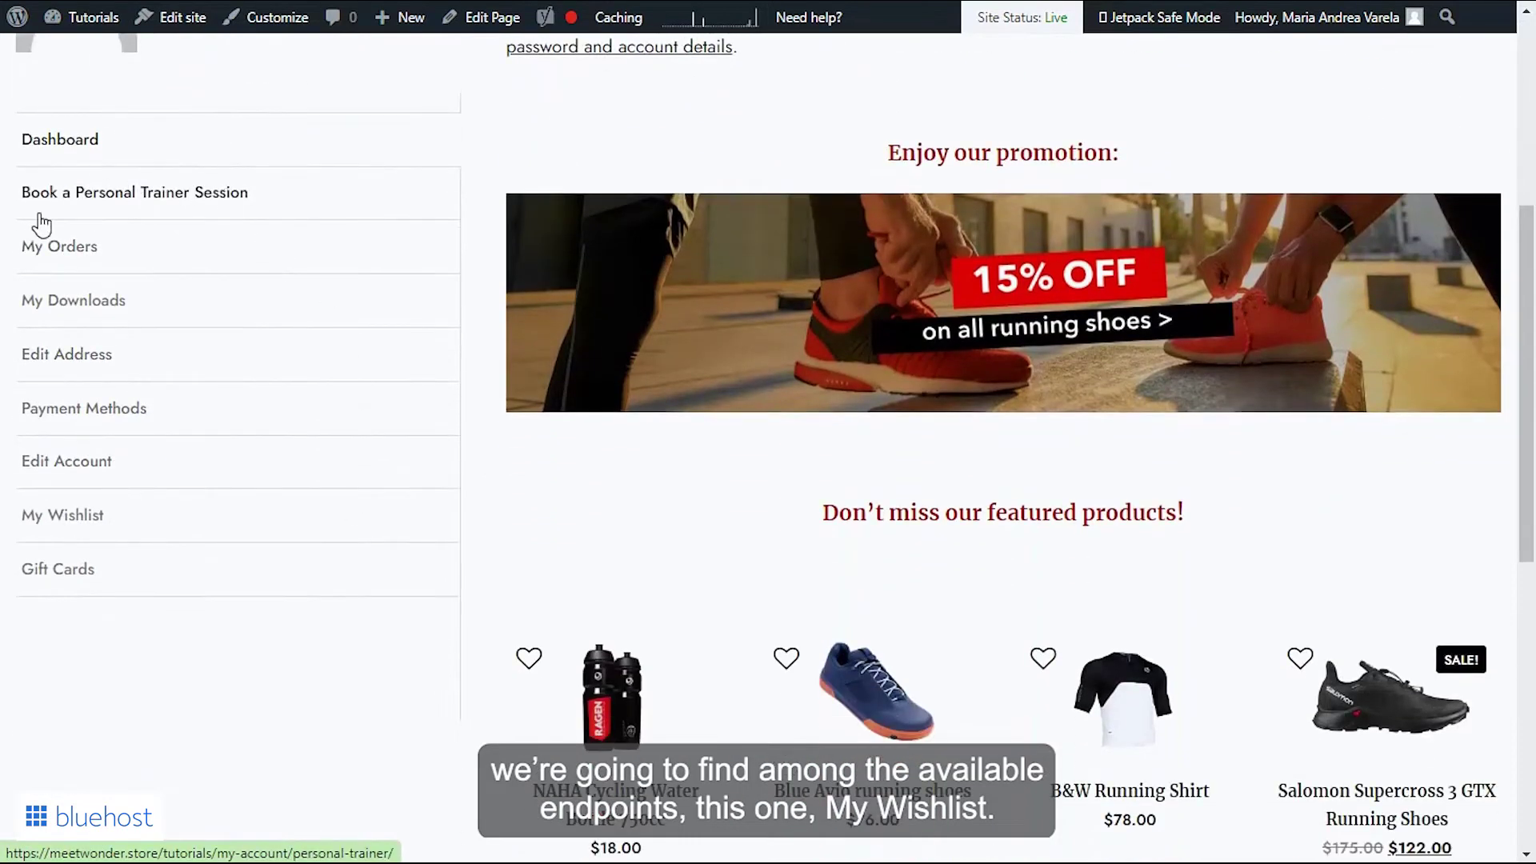
{"action": "left_click", "coordinate": [117, 525]}
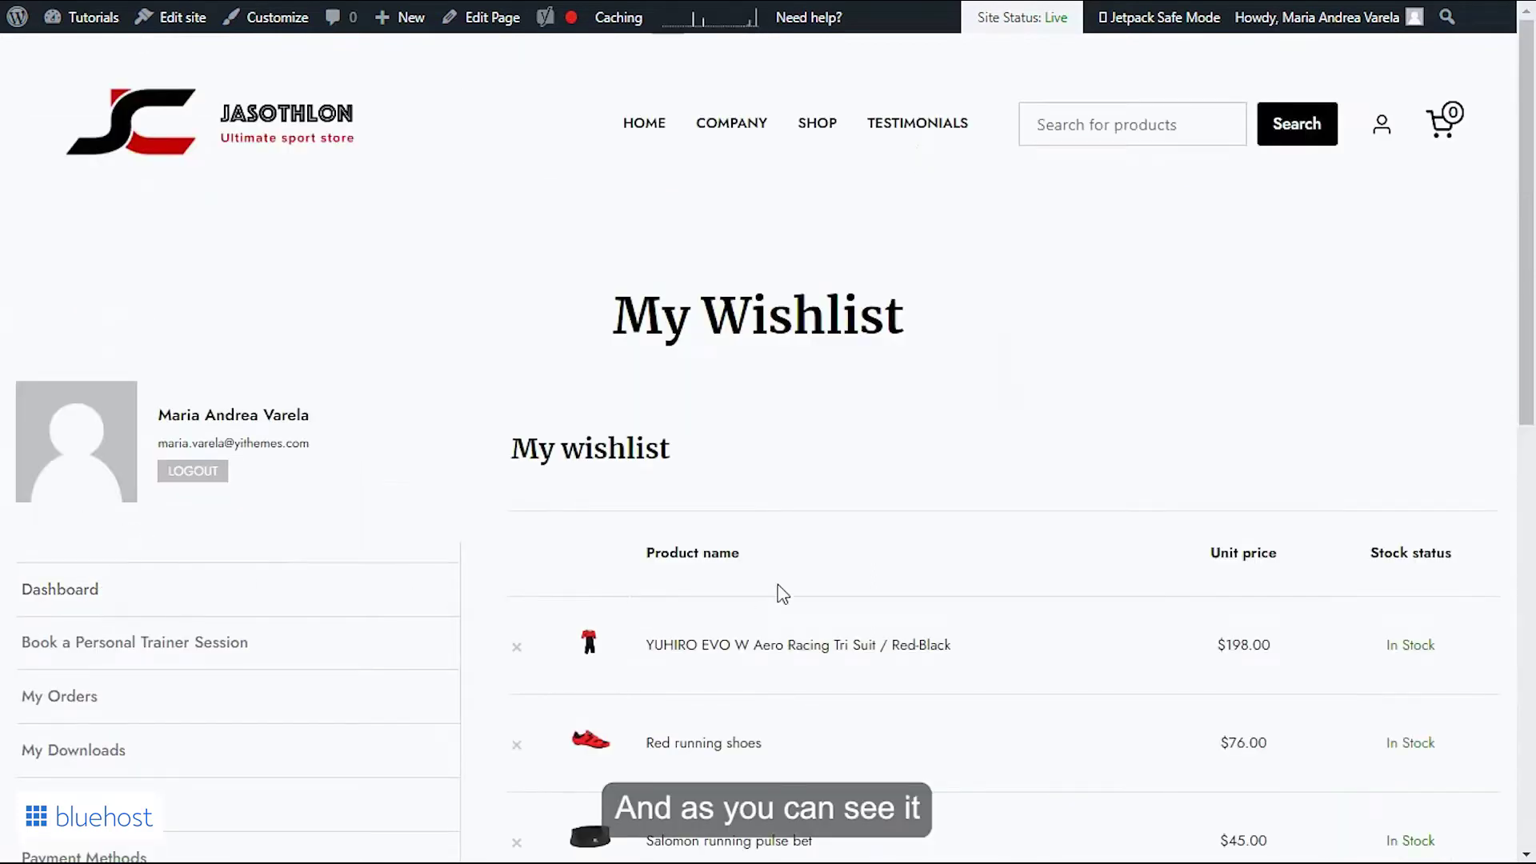
{"action": "scroll", "coordinate": [1110, 592], "scroll_direction": "down", "scroll_amount": 2}
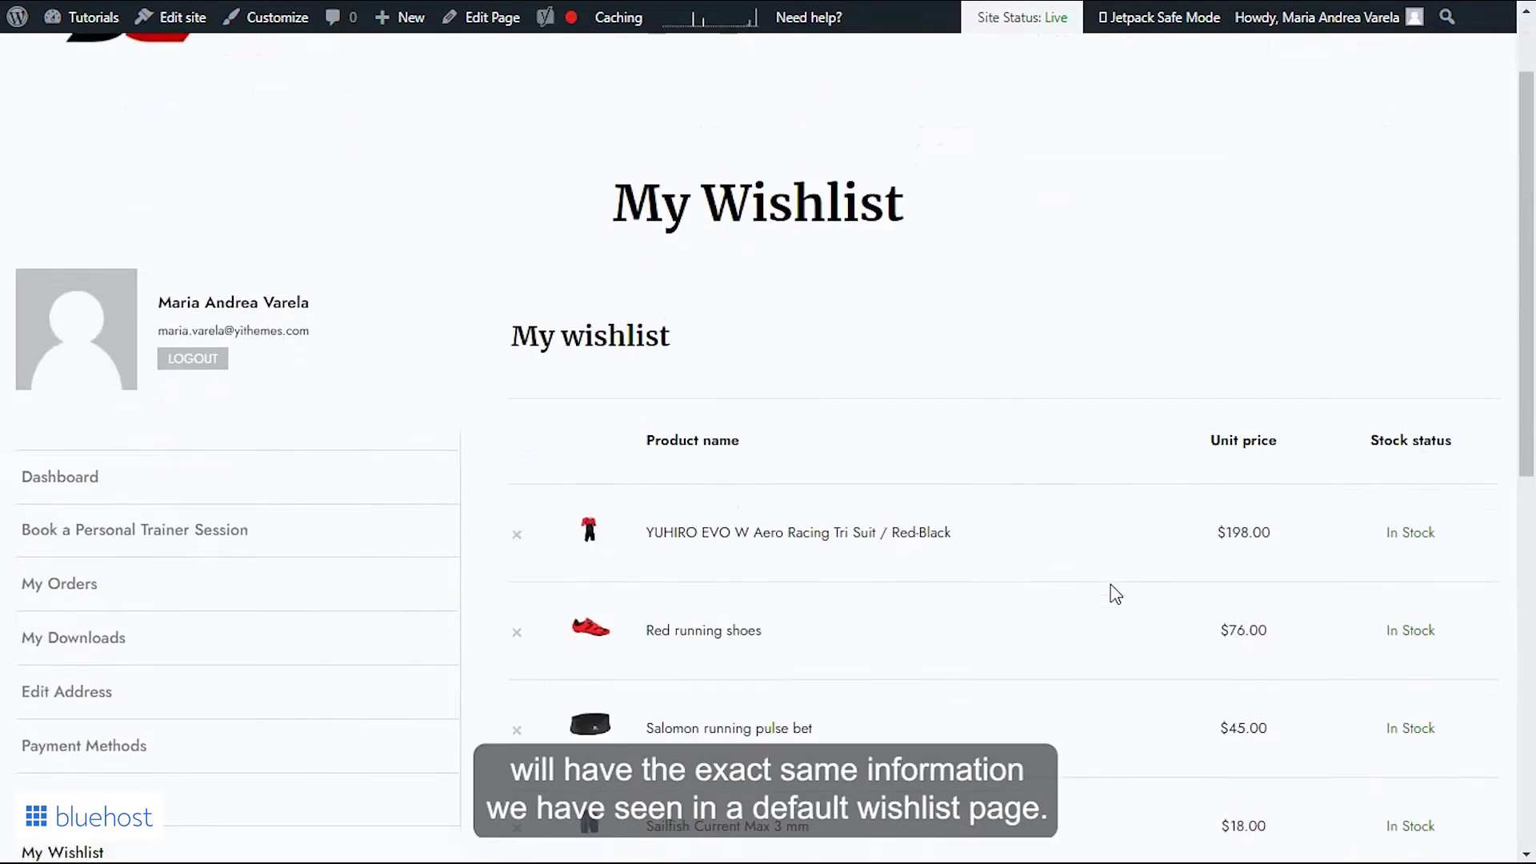
{"action": "scroll", "coordinate": [1114, 594], "scroll_direction": "down", "scroll_amount": 3}
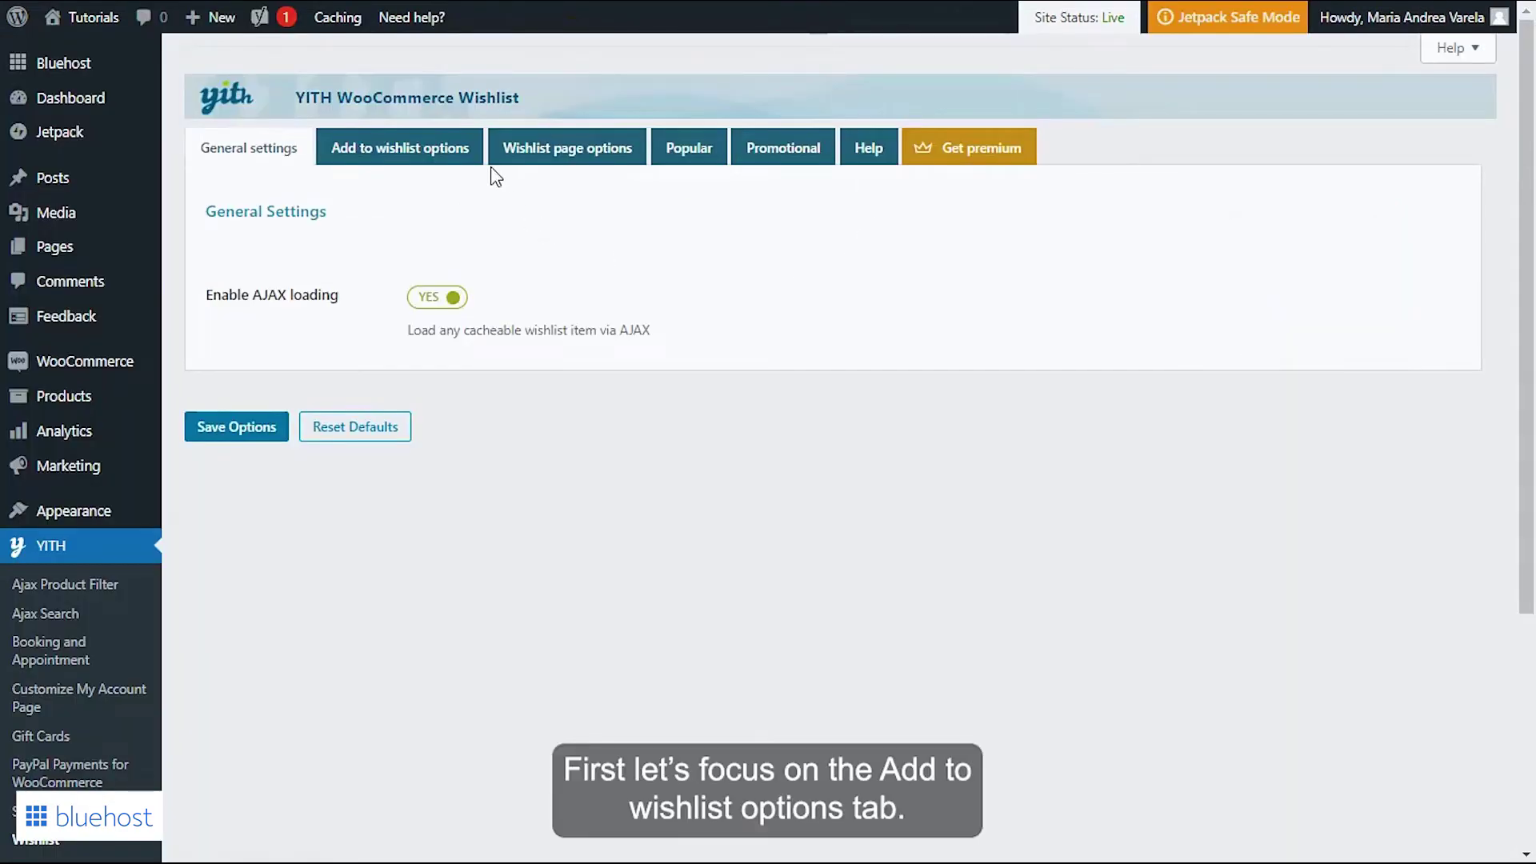
- Switch to the 'Add to wishlist options' tab of YITH WooCommerce Wishlist
{"action": "left_click", "coordinate": [451, 160]}
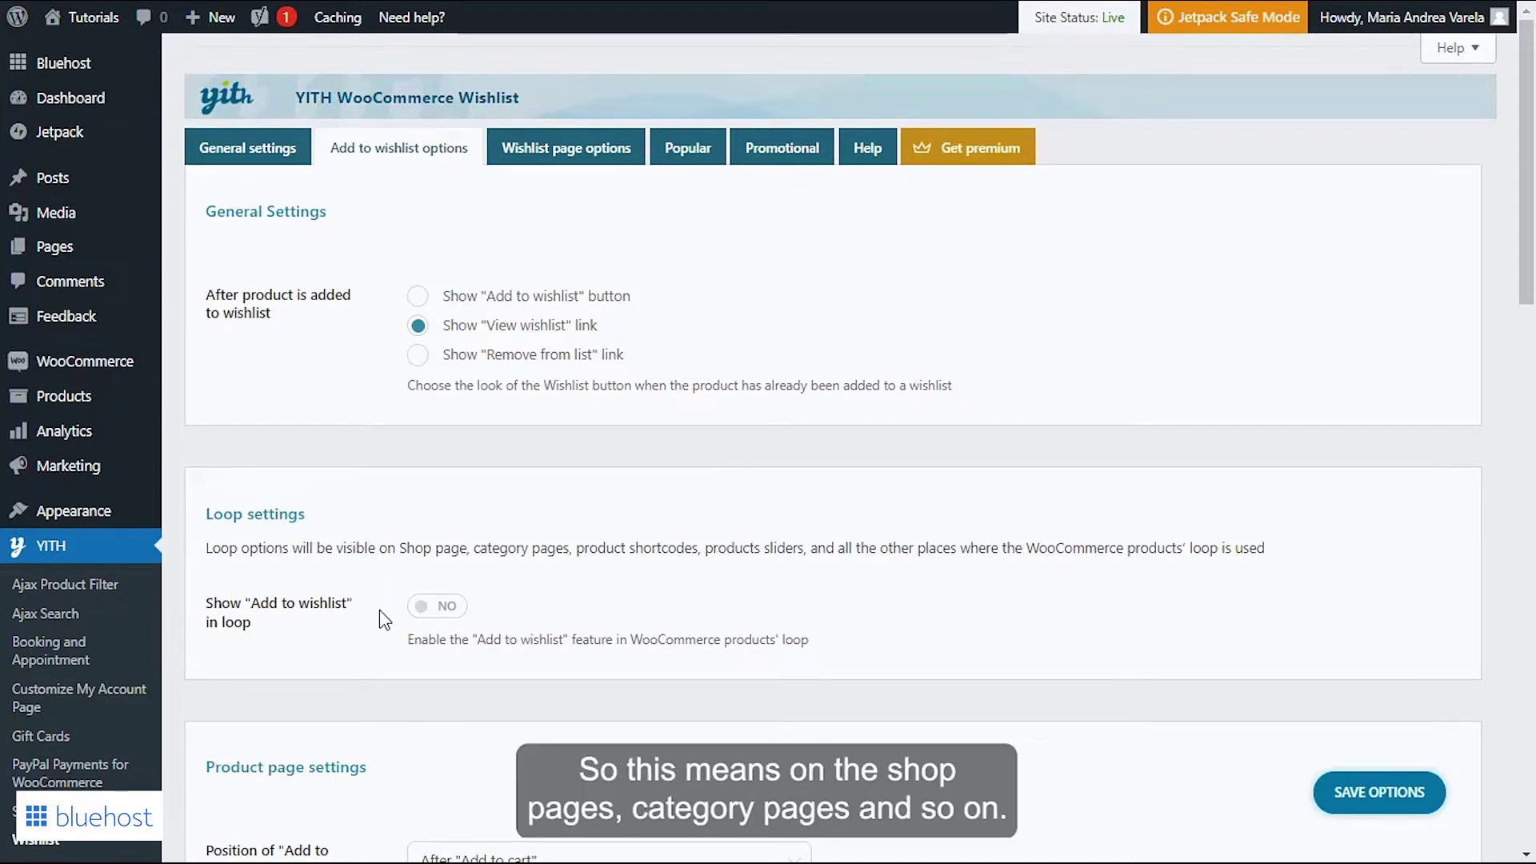
- Set Show Add to wishlist in loop to YES, position 'On top of the image', and save
{"action": "left_click", "coordinate": [447, 610]}
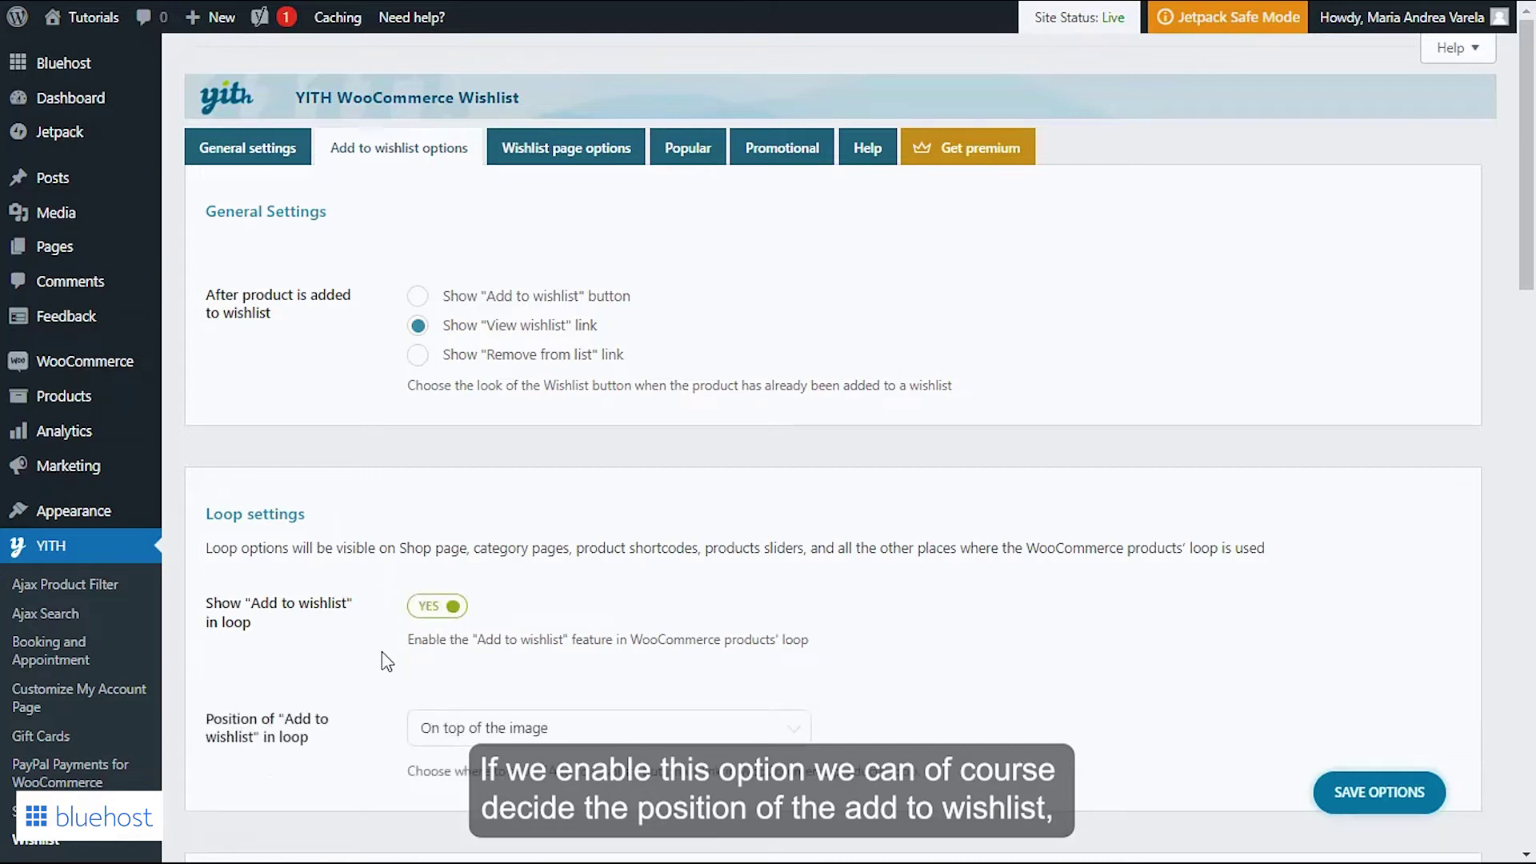
{"action": "scroll", "coordinate": [385, 664], "scroll_direction": "down", "scroll_amount": 3}
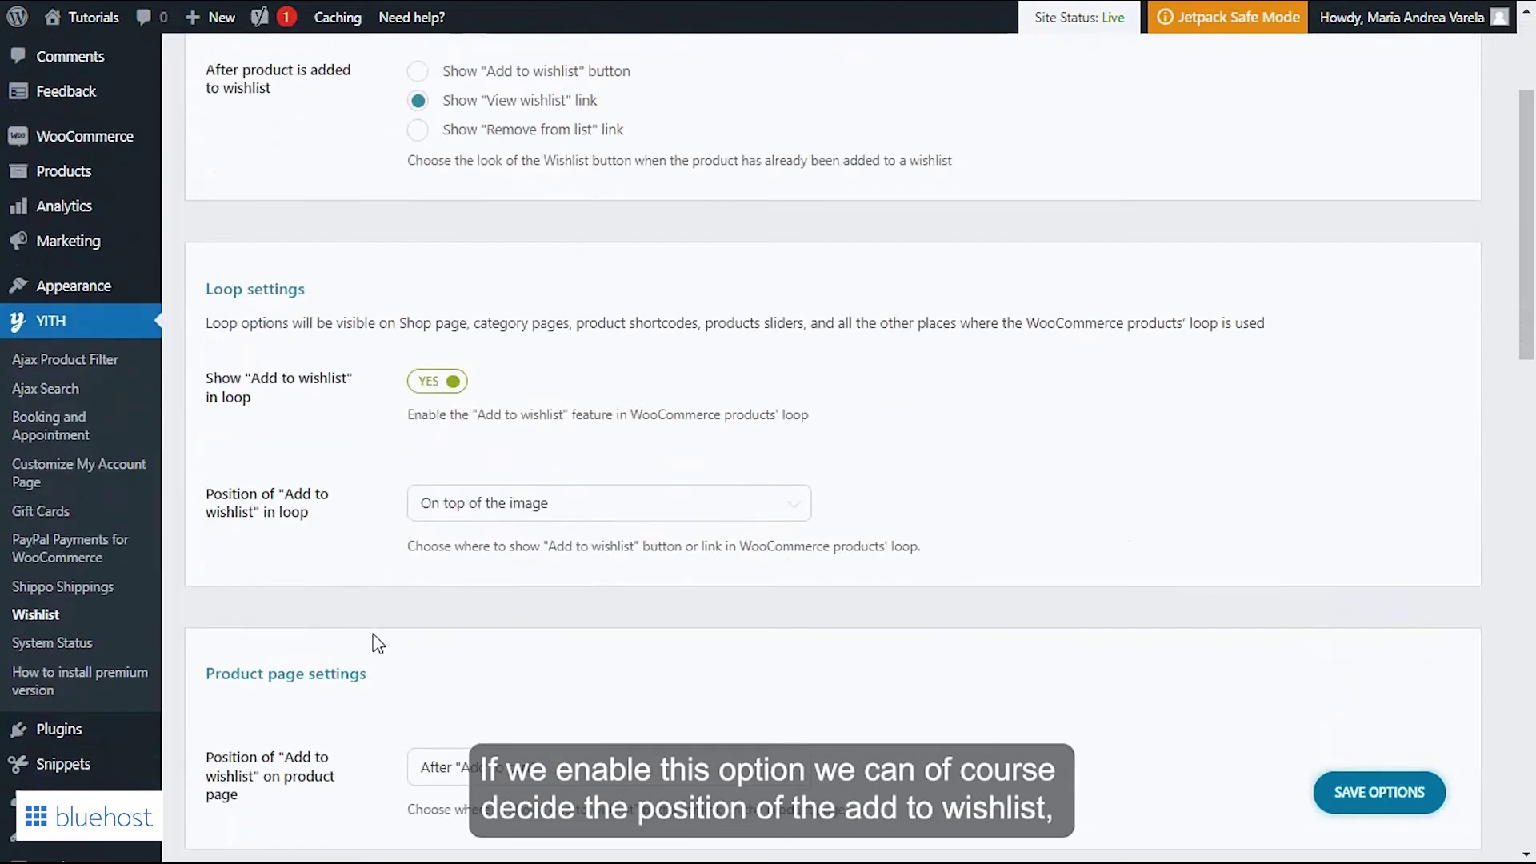
{"action": "left_click", "coordinate": [720, 510]}
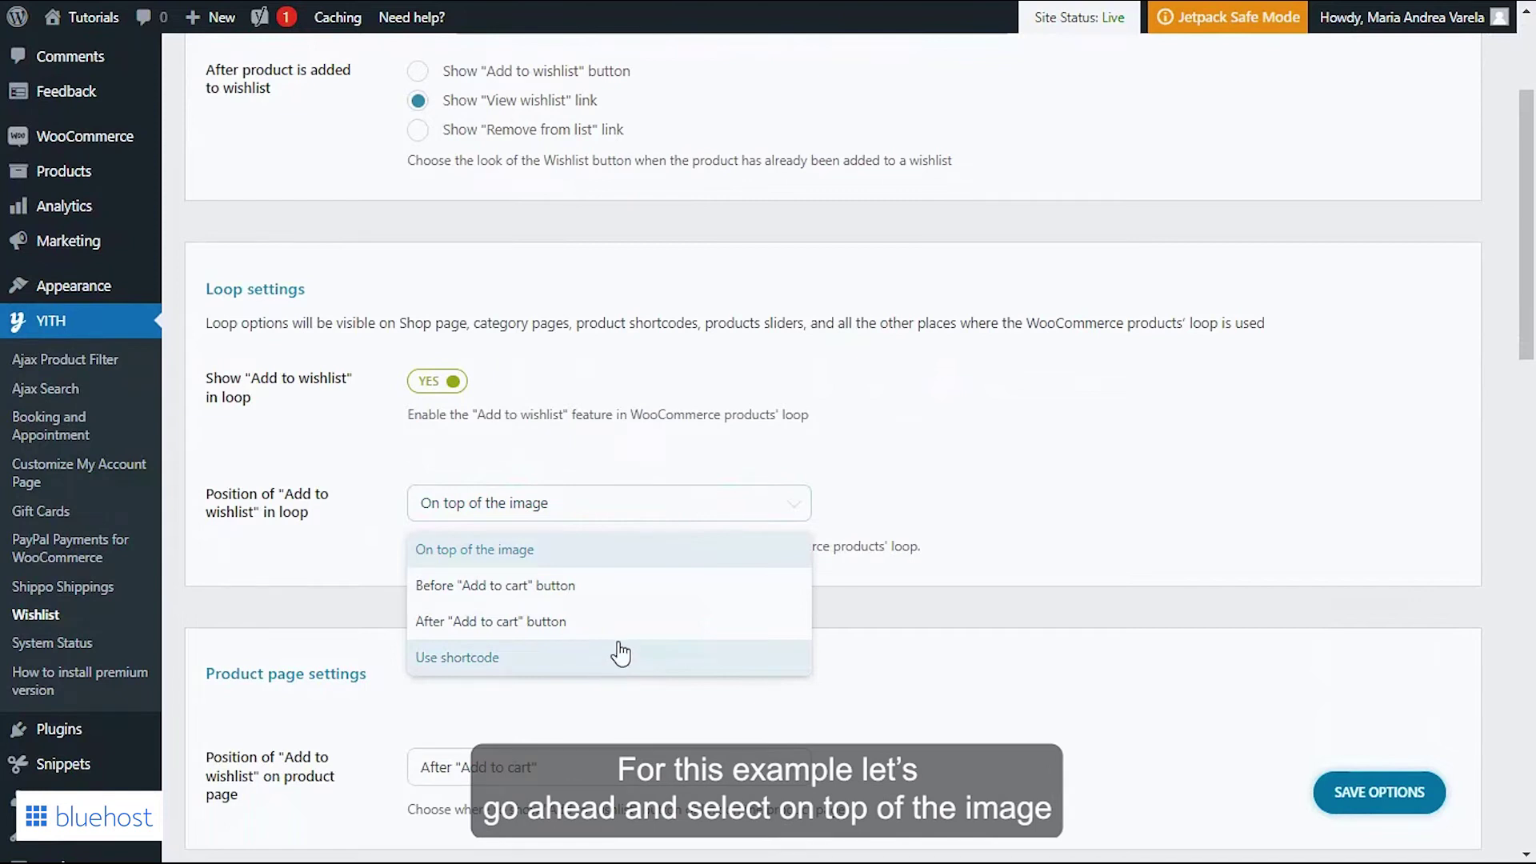
{"action": "left_click", "coordinate": [586, 562]}
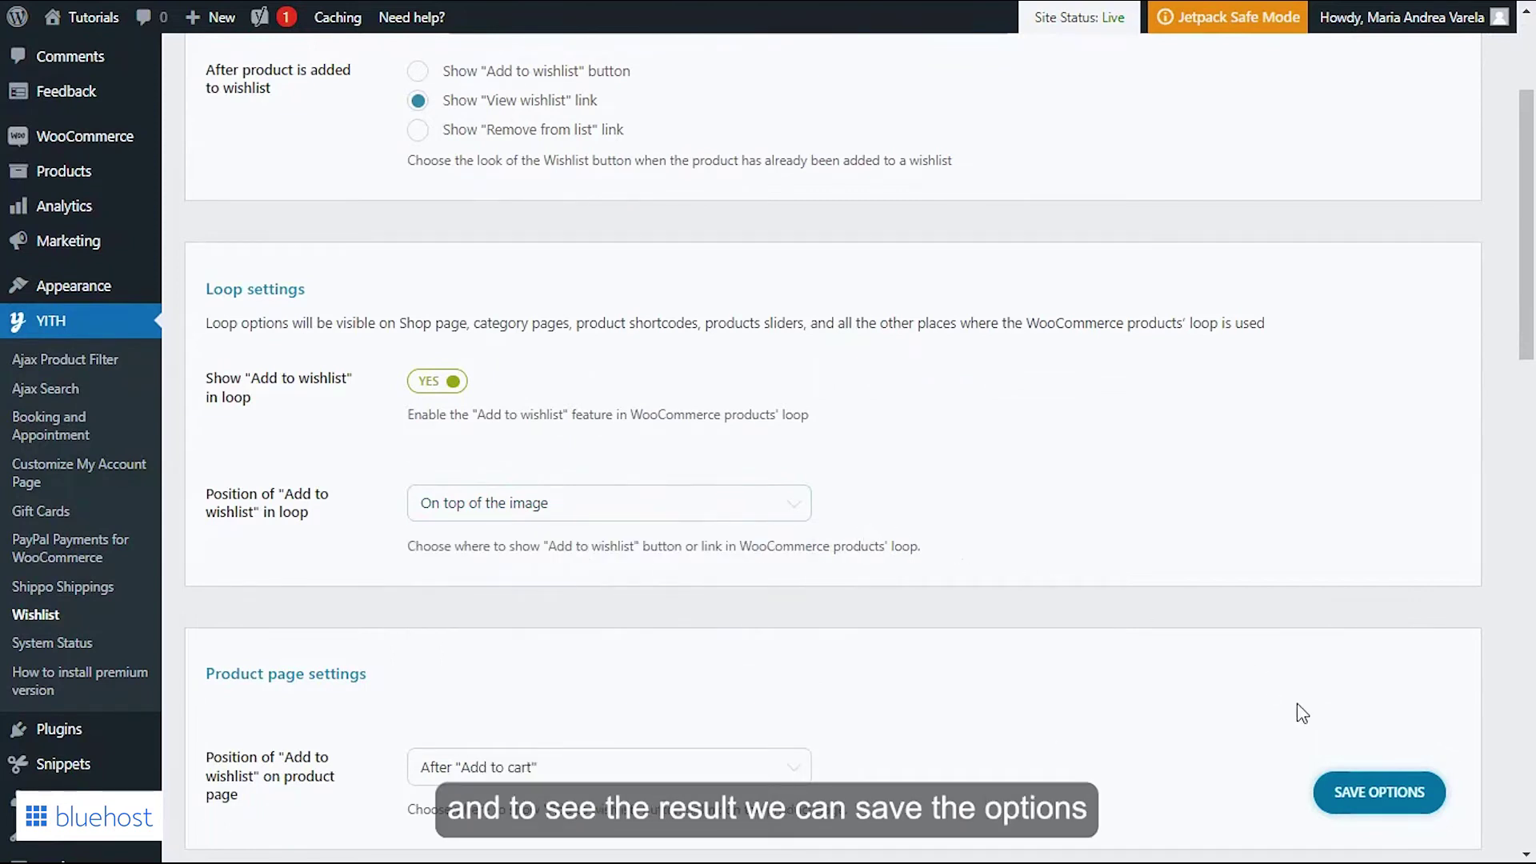
{"action": "left_click", "coordinate": [1387, 798]}
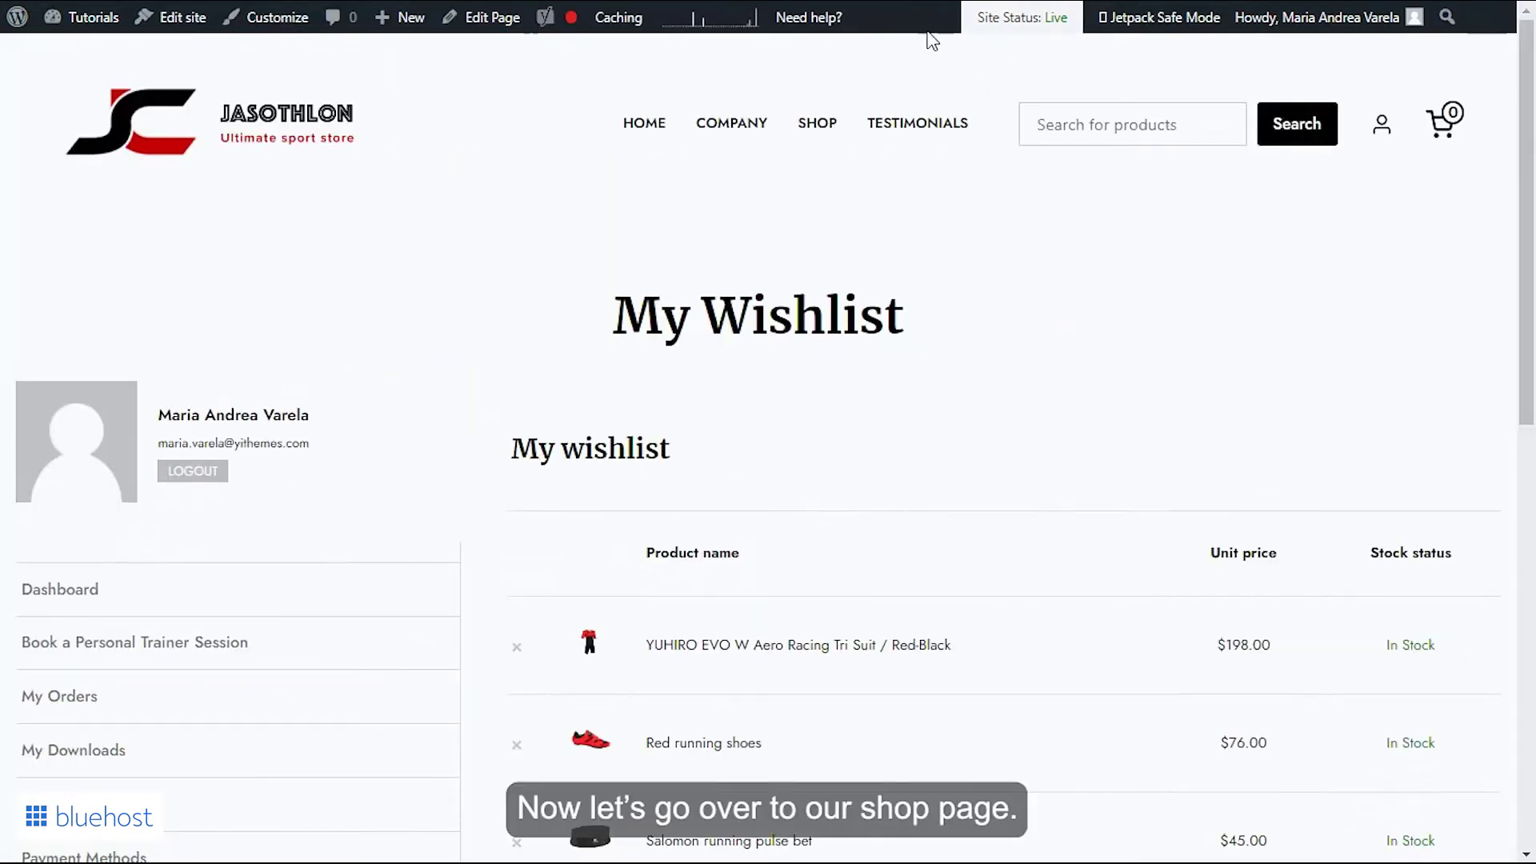
- On the Shop page, heart the Arena Ultra Swipe Swimming Goggles image to wishlist them
{"action": "left_click", "coordinate": [819, 125]}
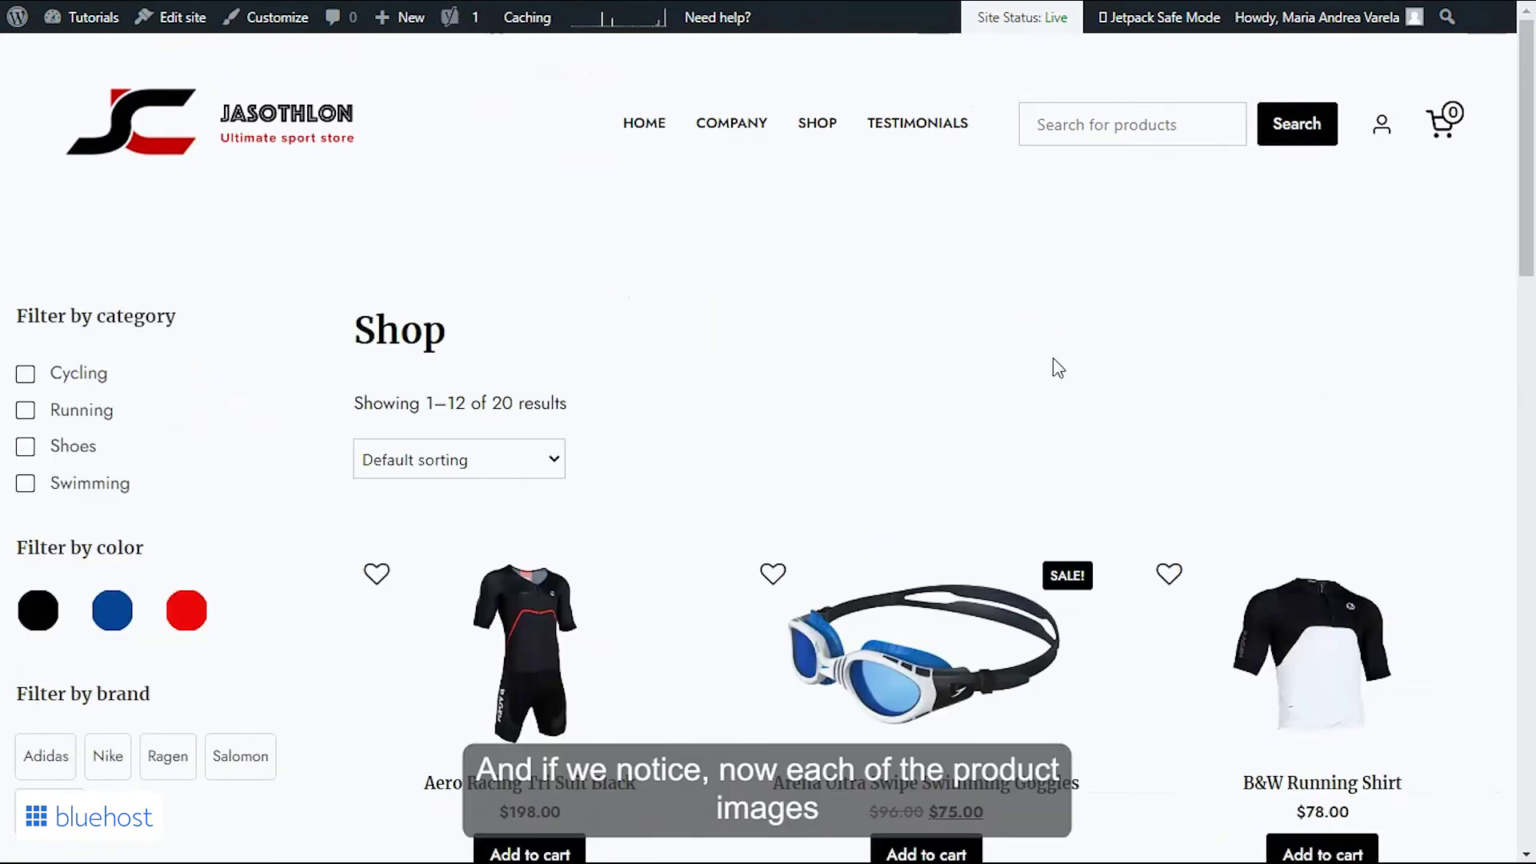
{"action": "scroll", "coordinate": [1080, 382], "scroll_direction": "down", "scroll_amount": 3}
{"action": "scroll", "coordinate": [1083, 396], "scroll_direction": "down", "scroll_amount": 1}
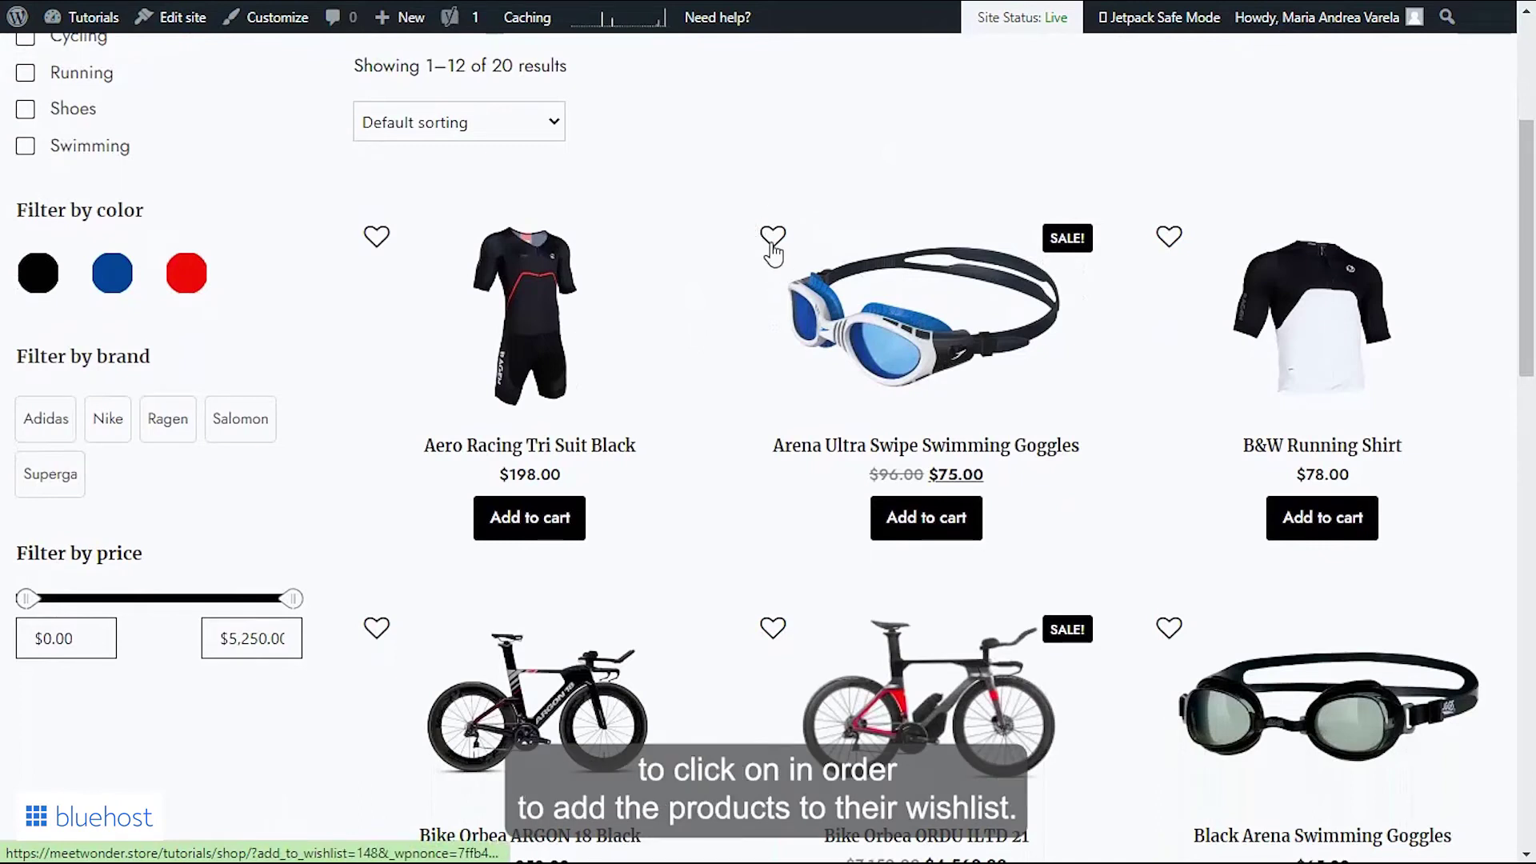
{"action": "left_click", "coordinate": [771, 237]}
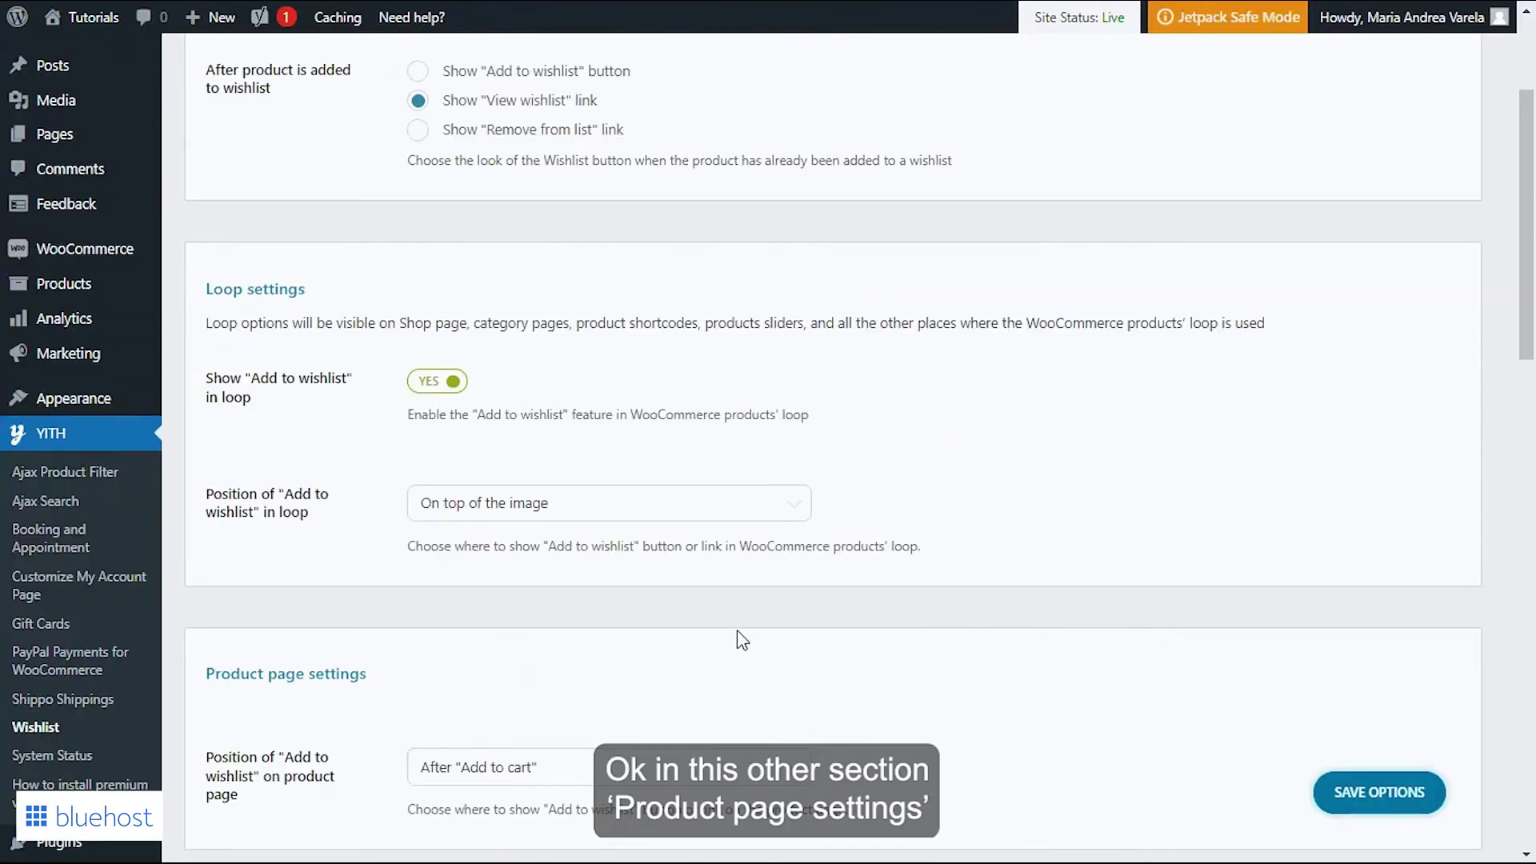
{"action": "scroll", "coordinate": [444, 587], "scroll_direction": "down", "scroll_amount": 4}
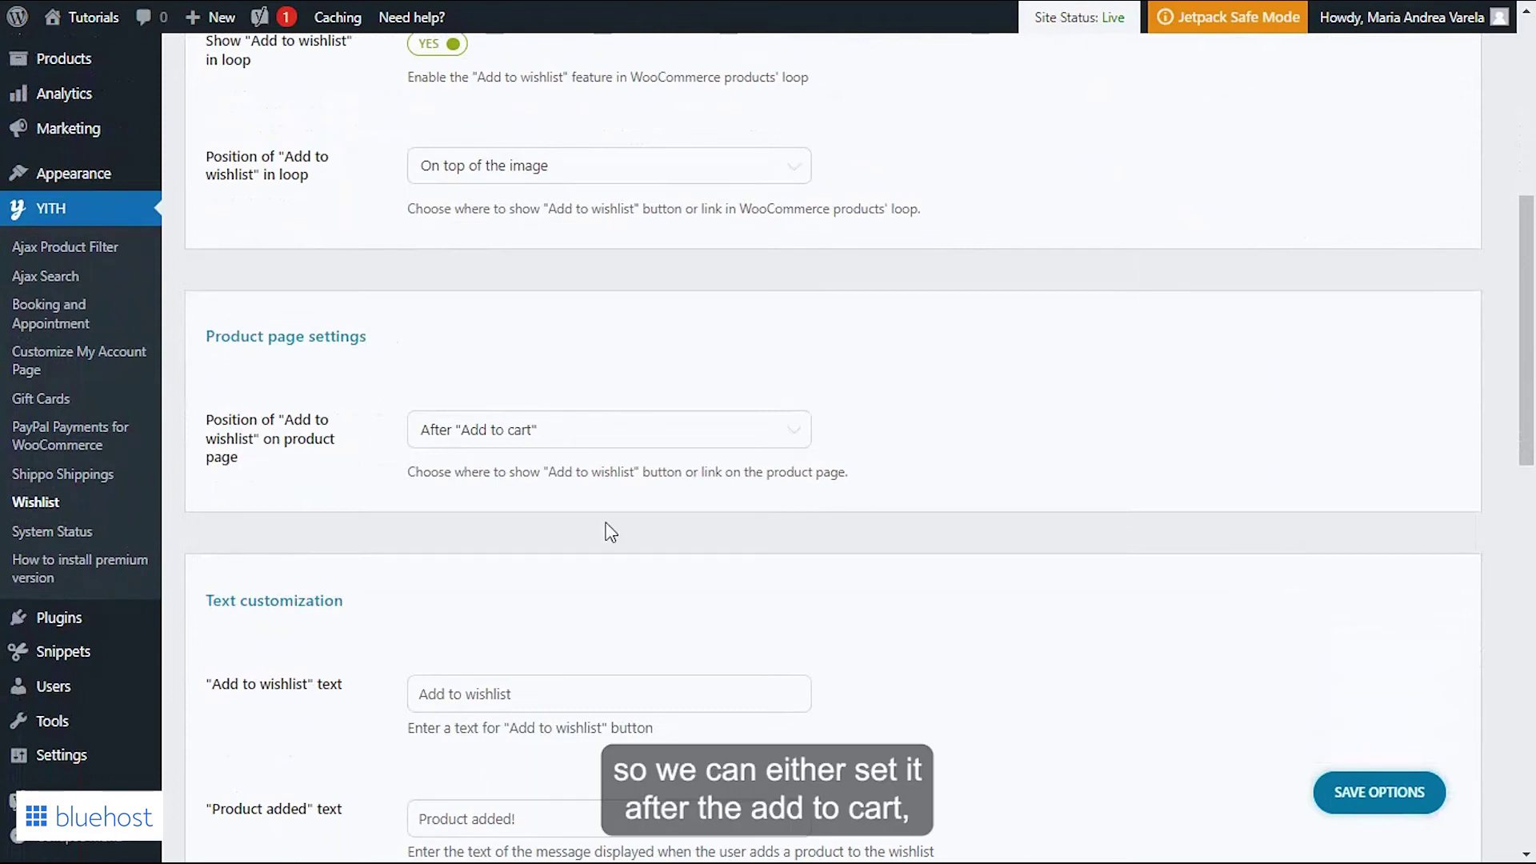
{"action": "left_click", "coordinate": [793, 449]}
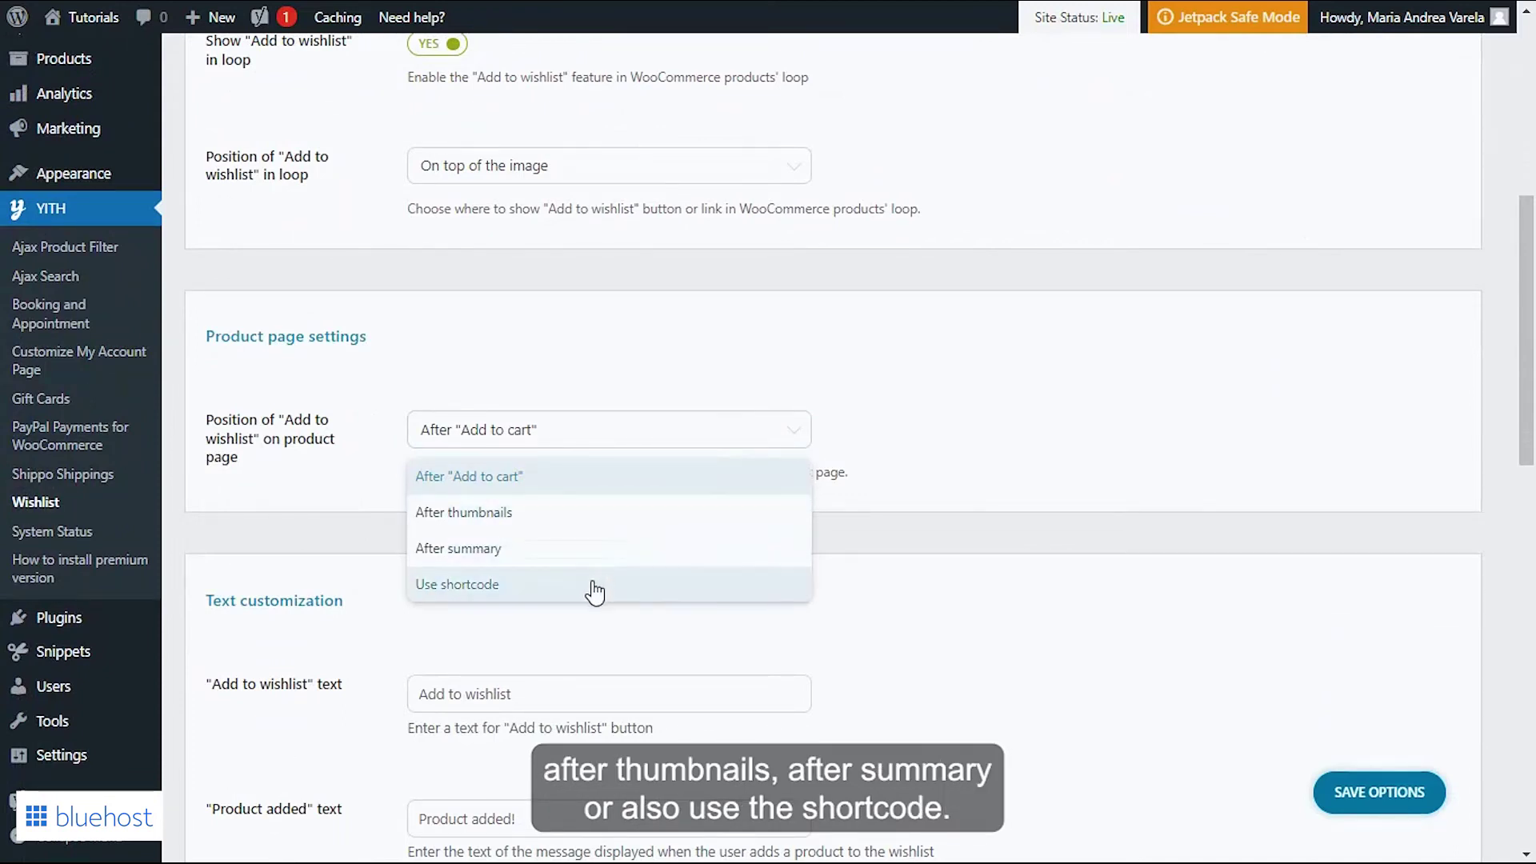
{"action": "left_click", "coordinate": [457, 617]}
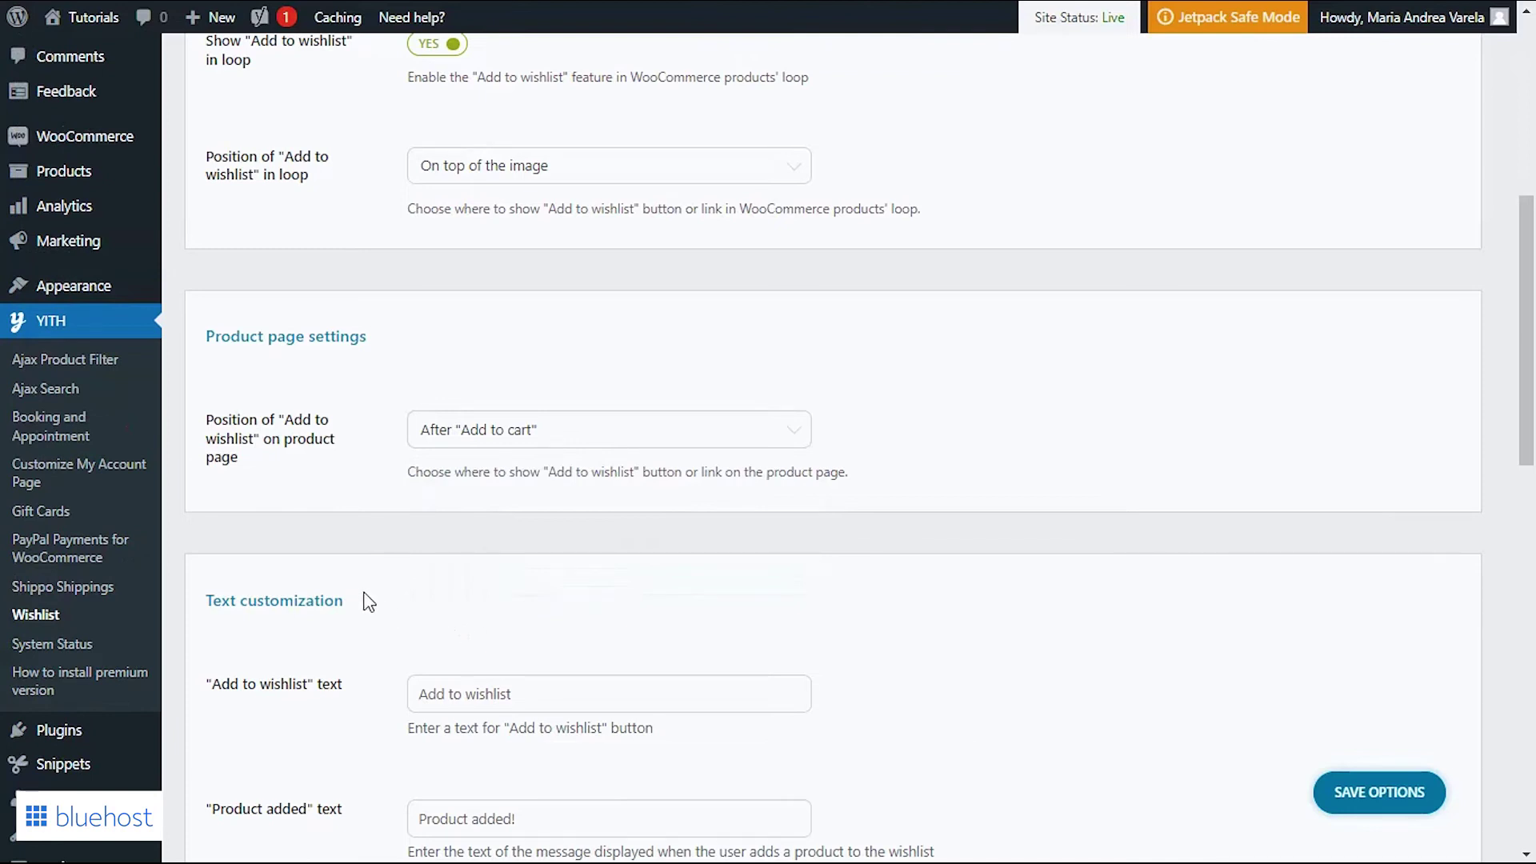
{"action": "scroll", "coordinate": [385, 623], "scroll_direction": "down", "scroll_amount": 4}
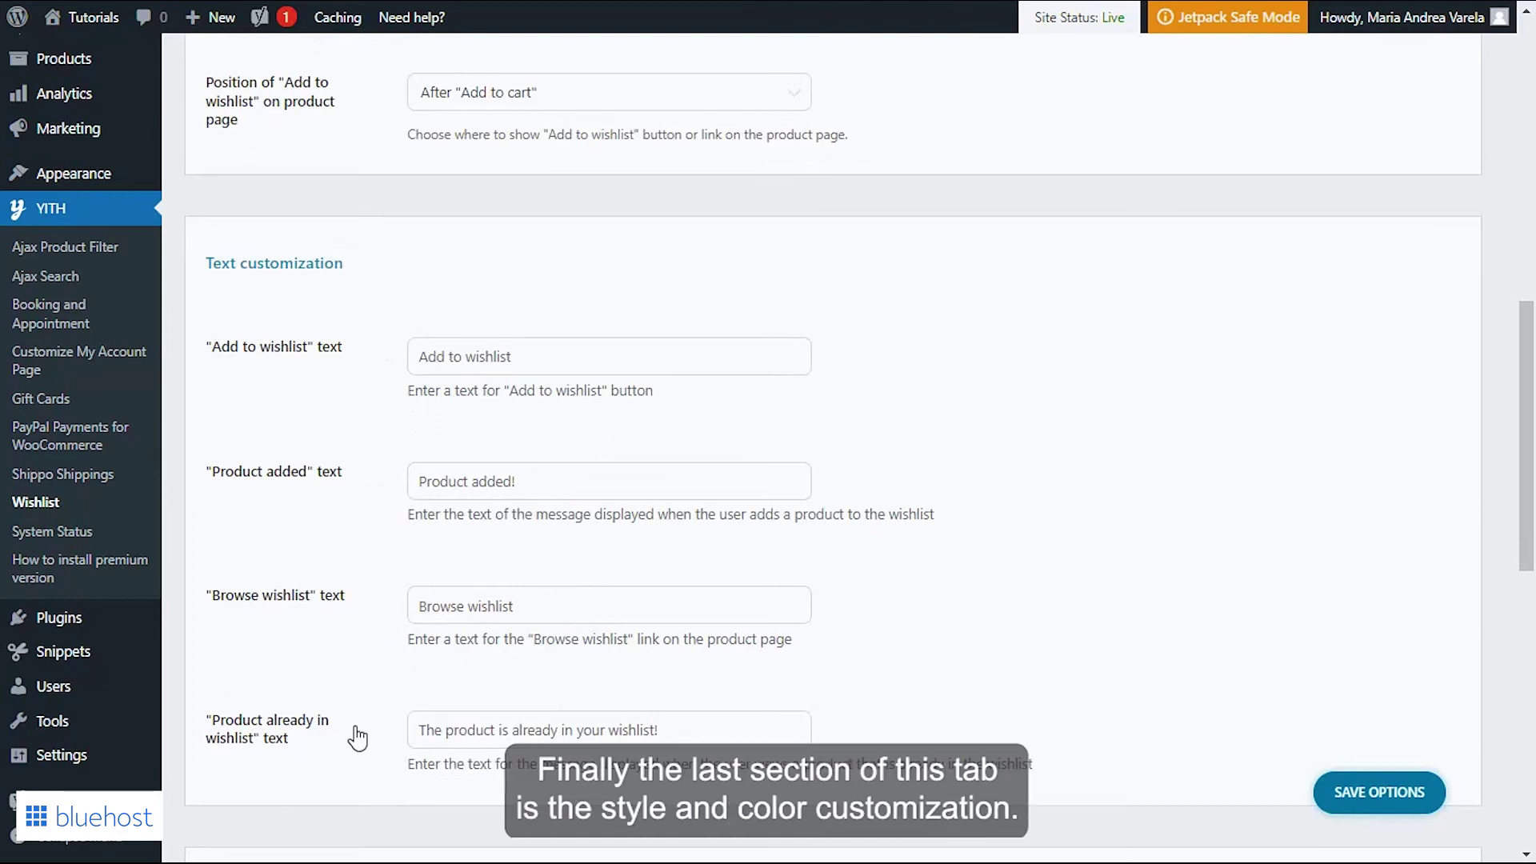
{"action": "scroll", "coordinate": [1108, 566], "scroll_direction": "down", "scroll_amount": 5}
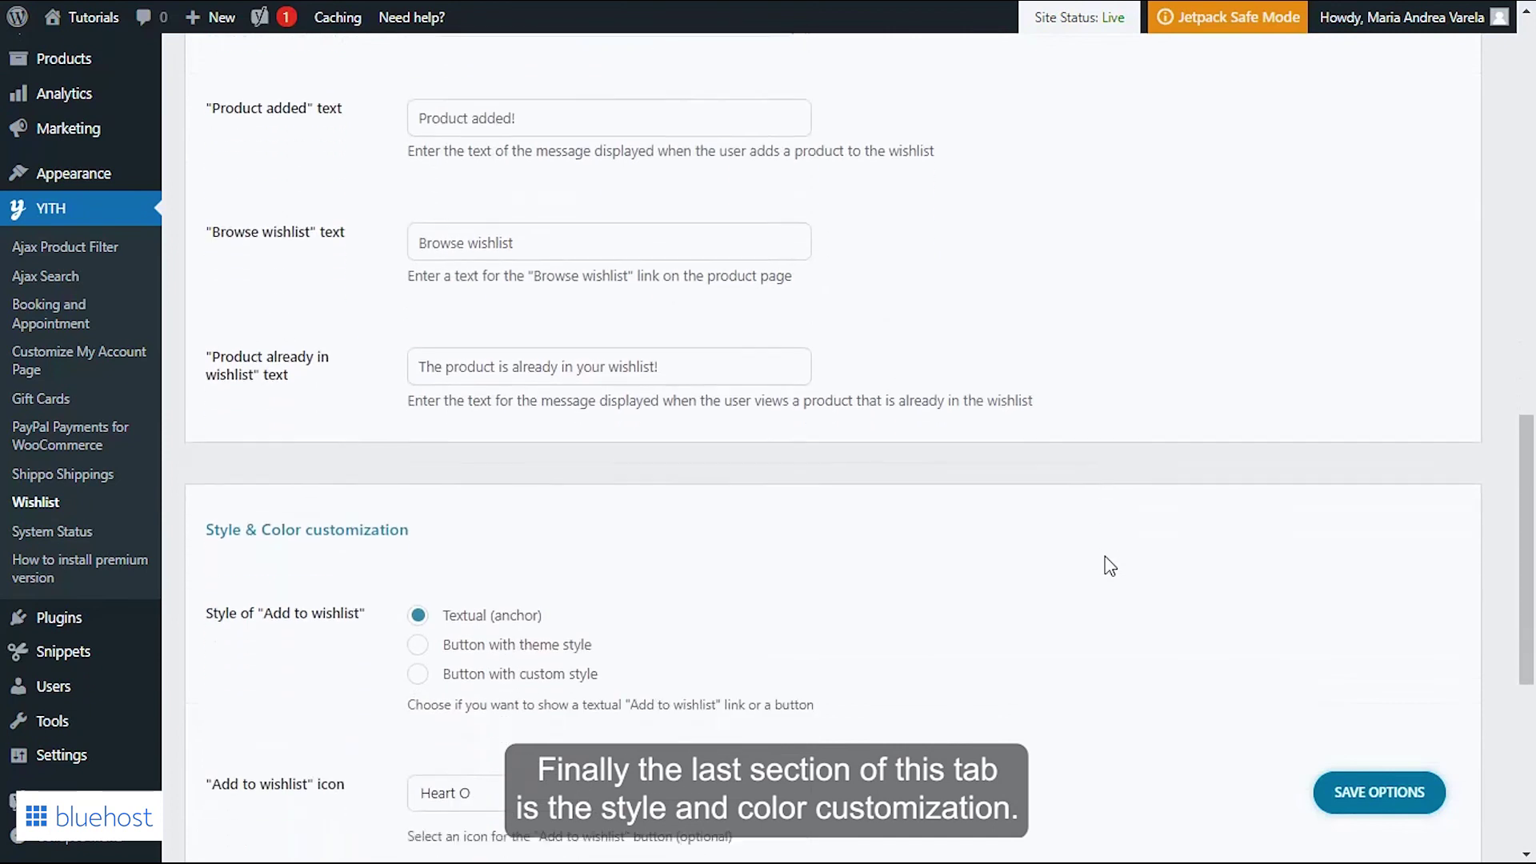
{"action": "scroll", "coordinate": [1098, 569], "scroll_direction": "down", "scroll_amount": 3}
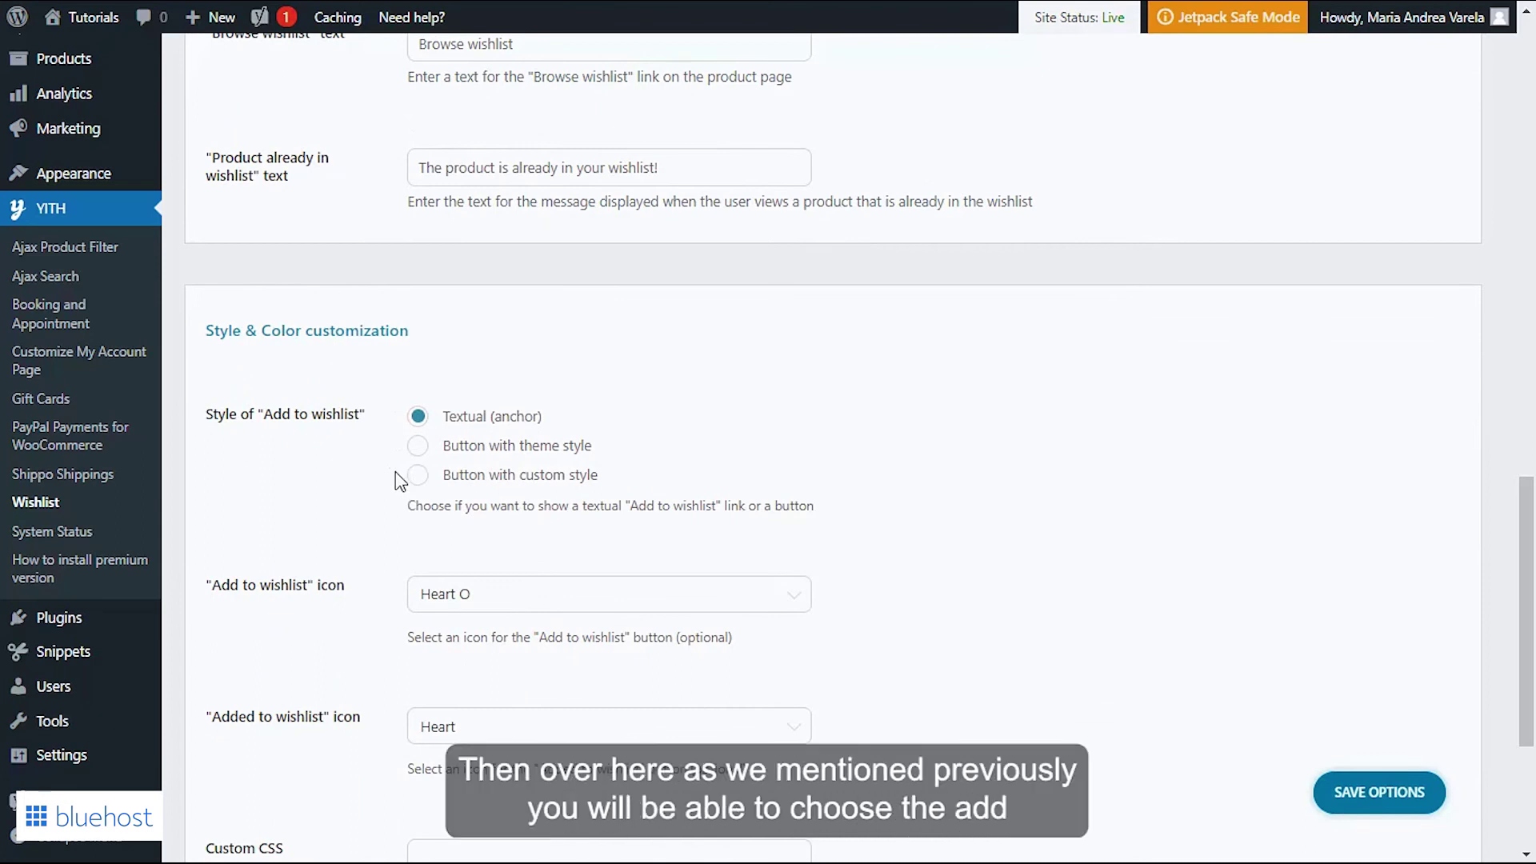
{"action": "scroll", "coordinate": [400, 480], "scroll_direction": "down", "scroll_amount": 3}
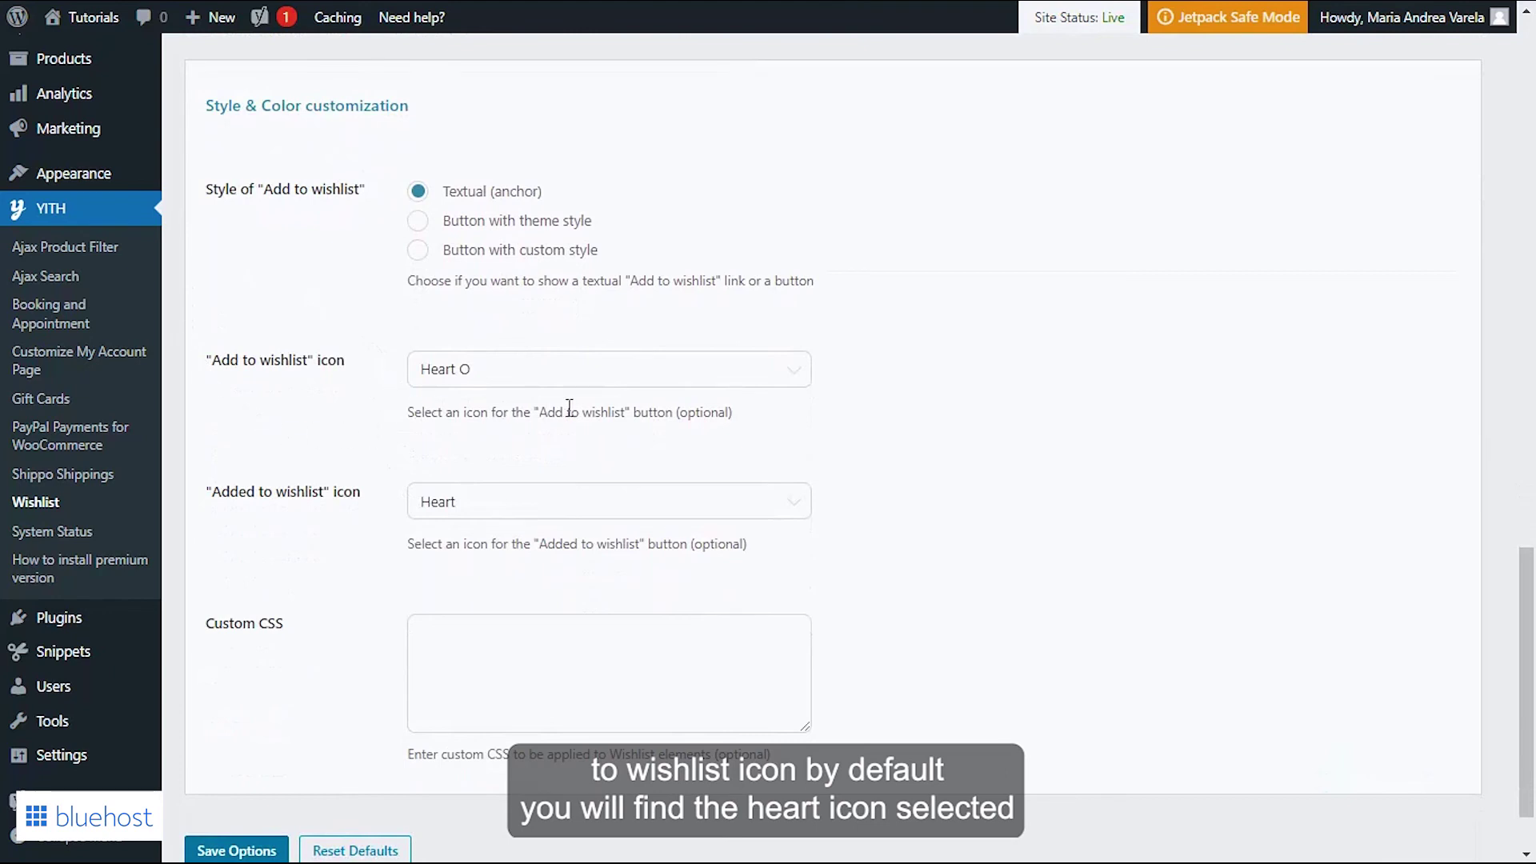
{"action": "left_click", "coordinate": [636, 376]}
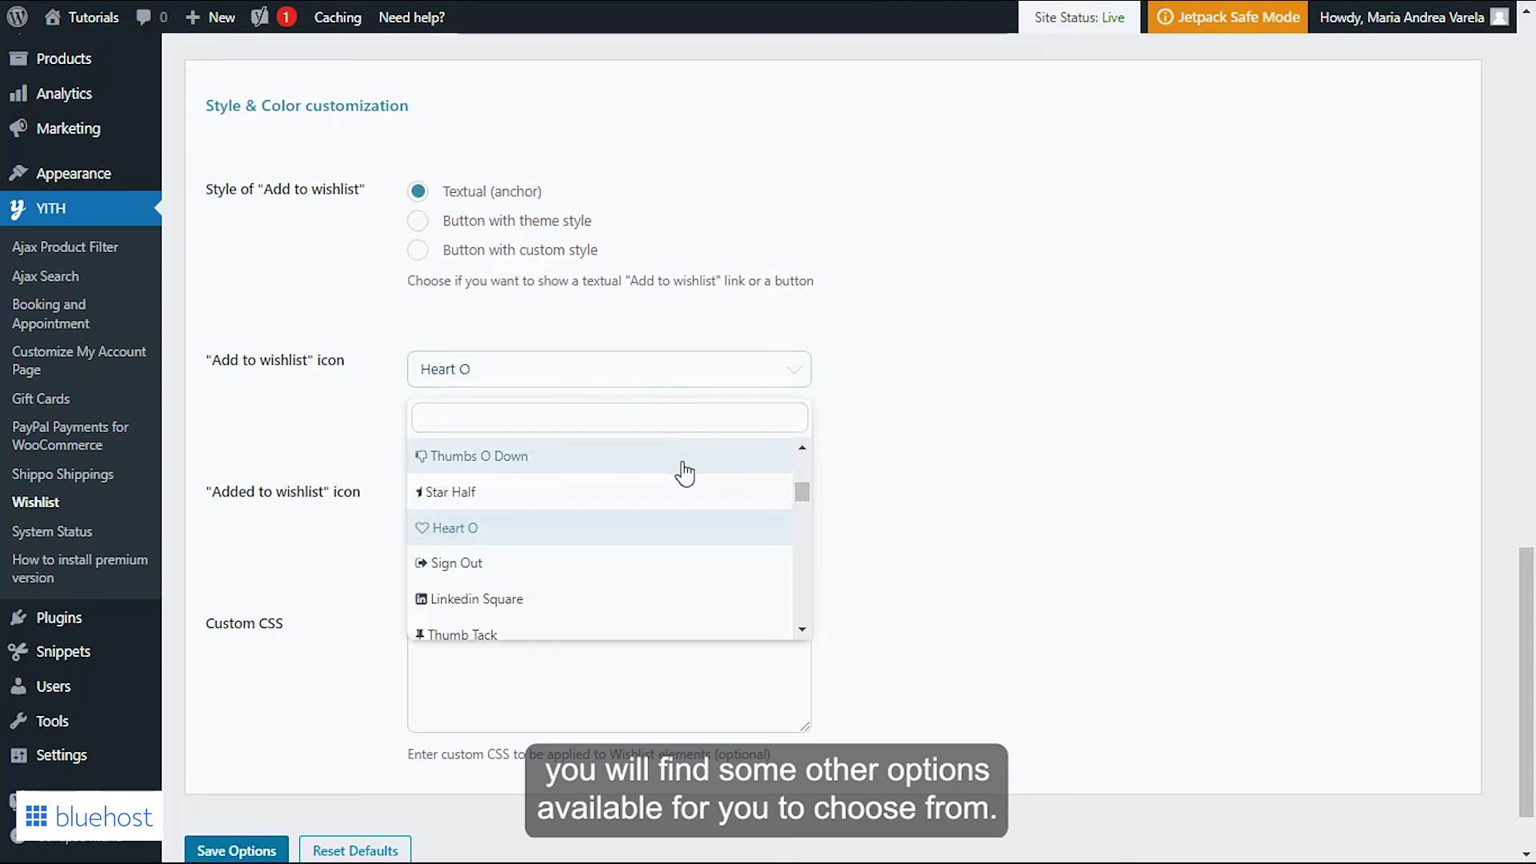
{"action": "scroll", "coordinate": [684, 471], "scroll_direction": "down", "scroll_amount": 2}
{"action": "scroll", "coordinate": [609, 482], "scroll_direction": "down", "scroll_amount": 2}
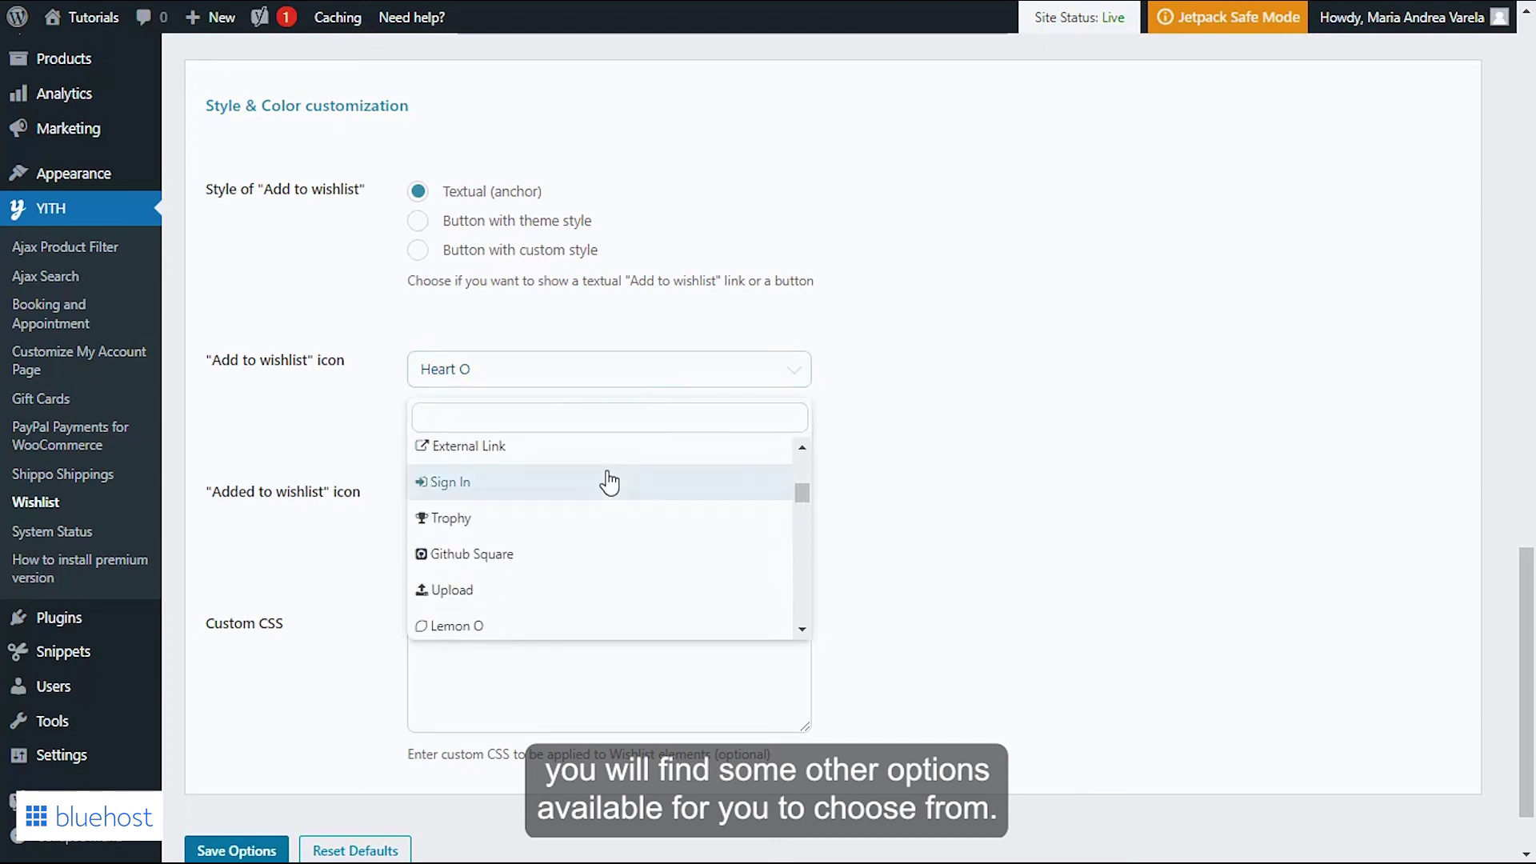
{"action": "left_click", "coordinate": [995, 462]}
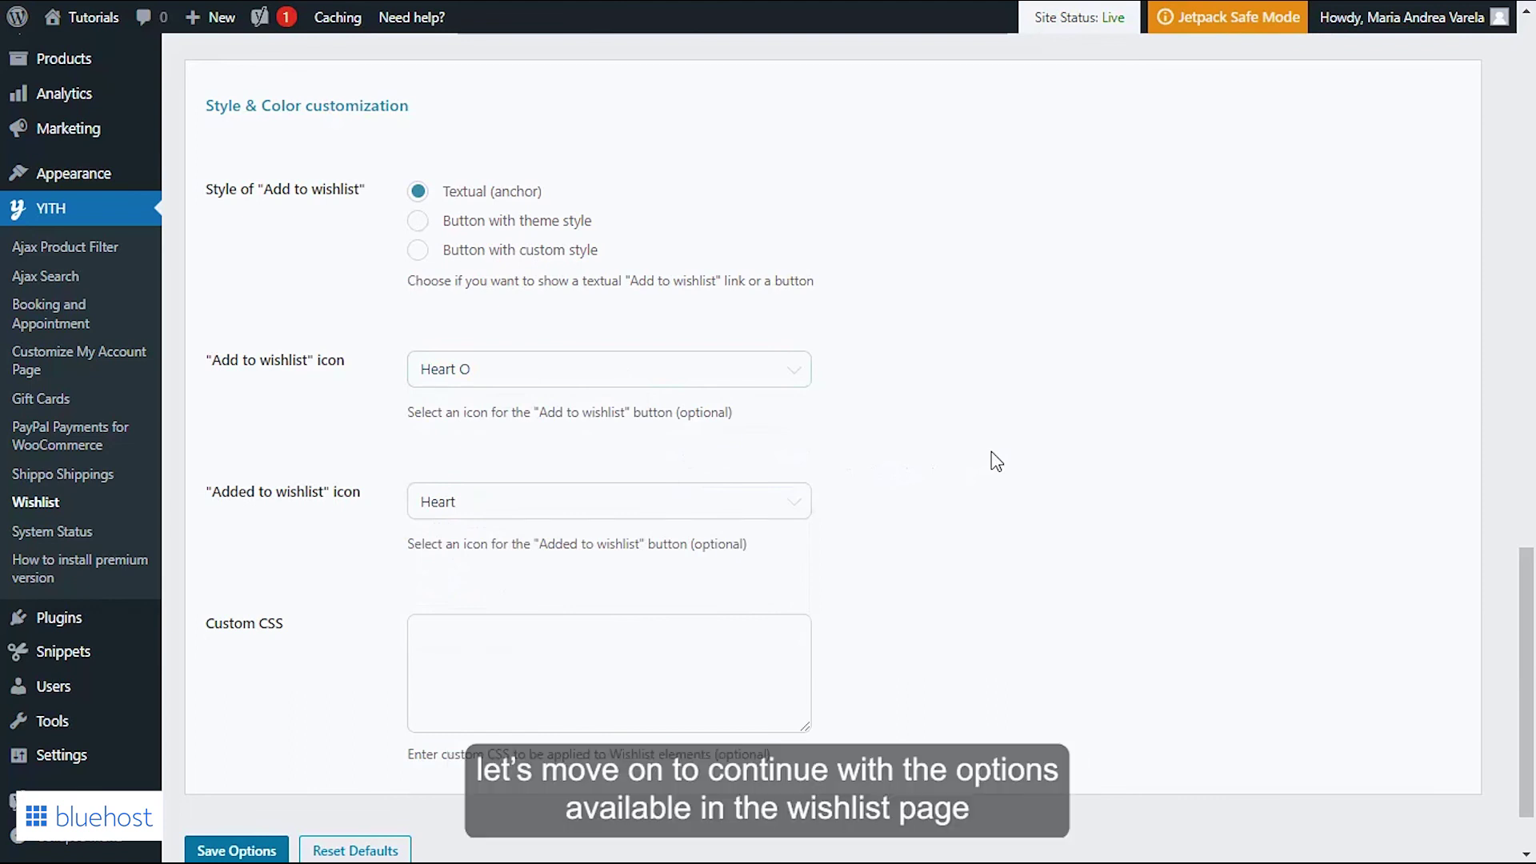
{"action": "scroll", "coordinate": [995, 461], "scroll_direction": "up", "scroll_amount": 4}
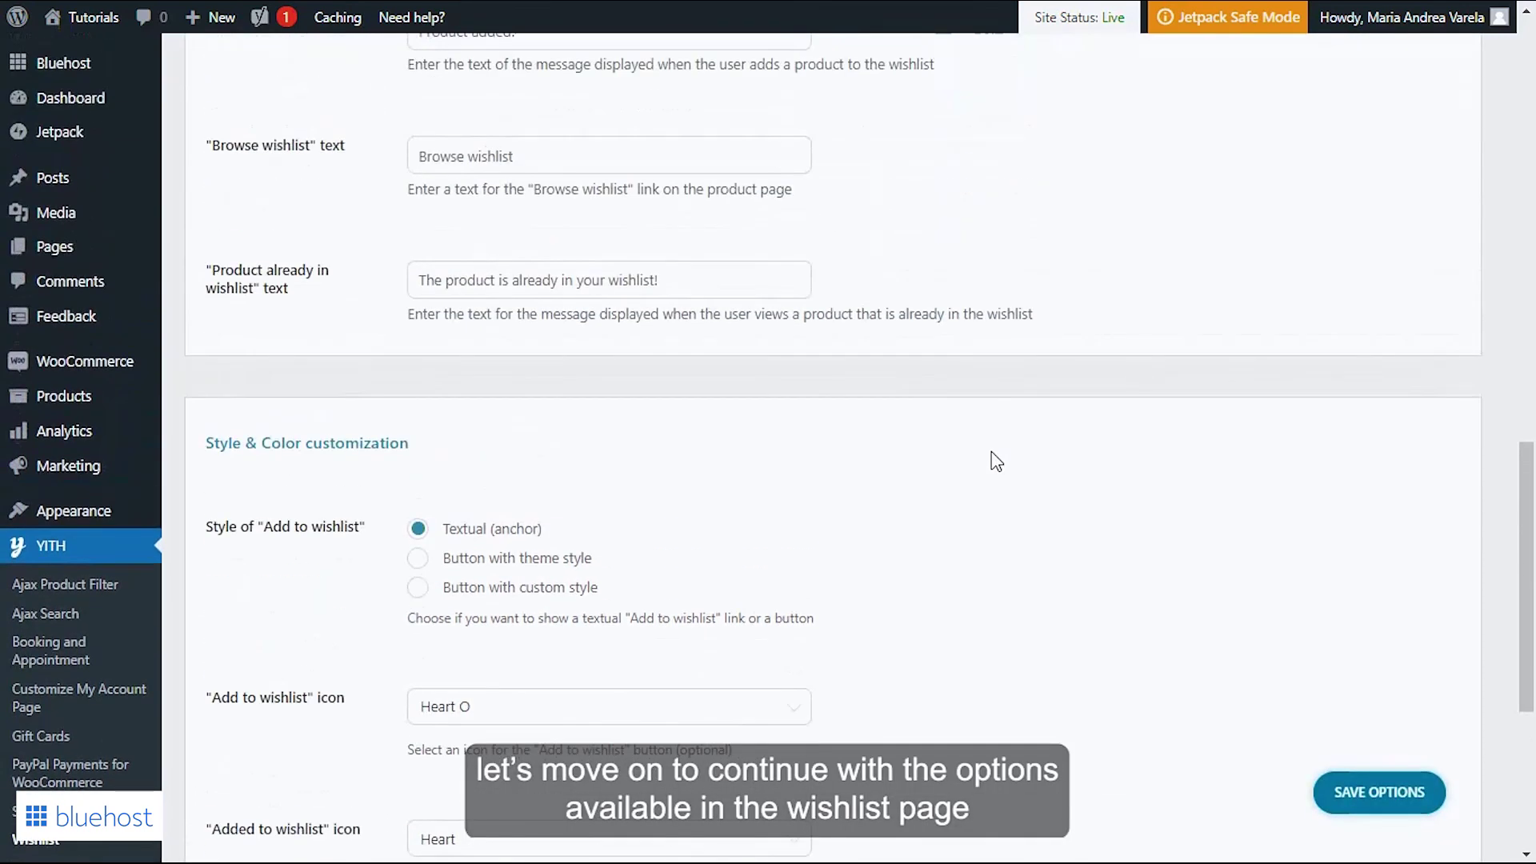
{"action": "scroll", "coordinate": [995, 462], "scroll_direction": "up", "scroll_amount": 8}
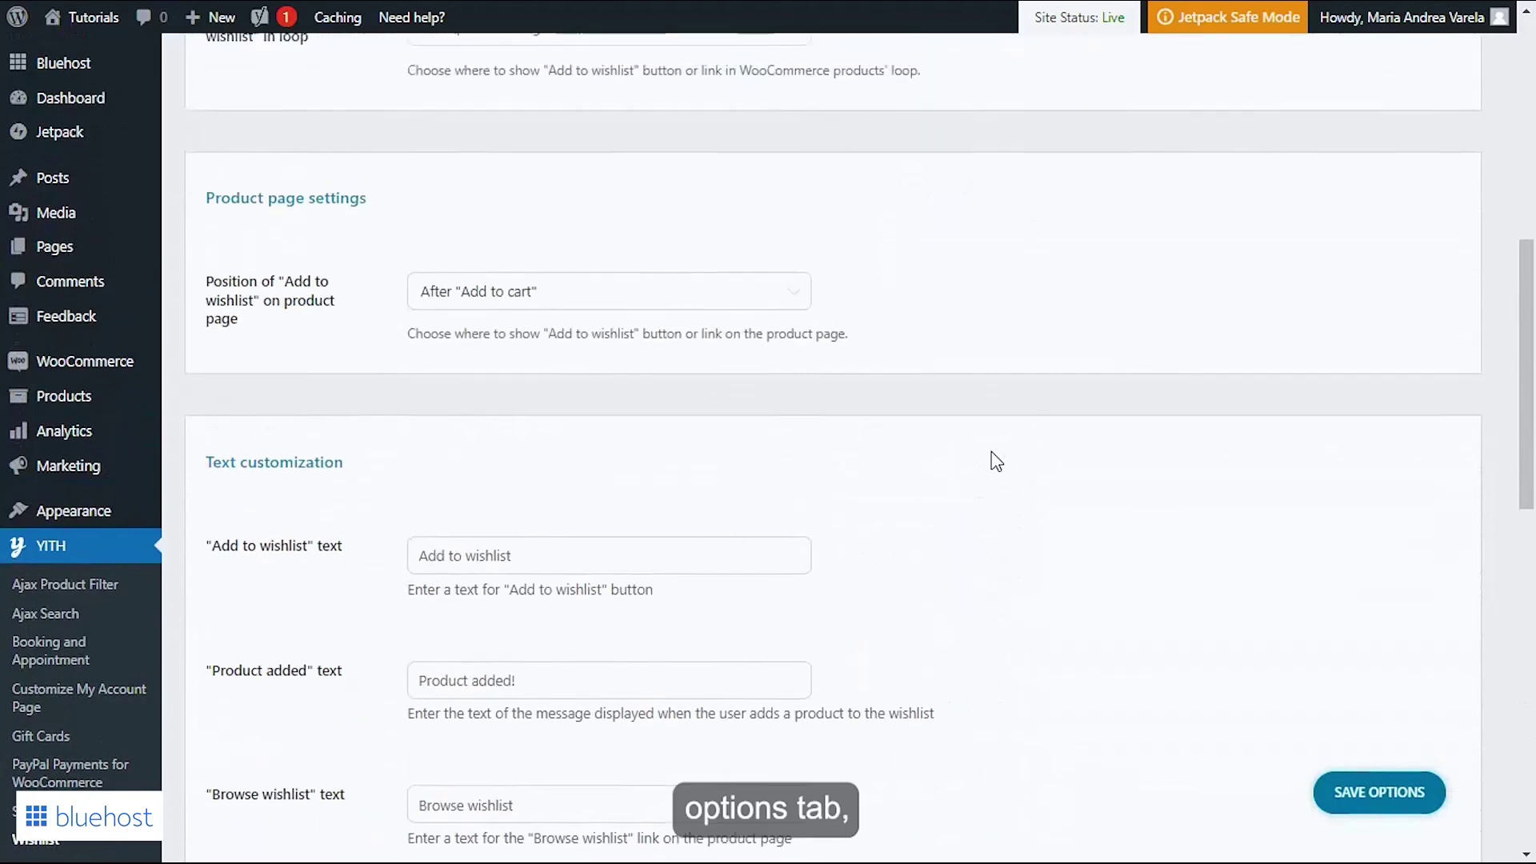
{"action": "scroll", "coordinate": [995, 461], "scroll_direction": "up", "scroll_amount": 7}
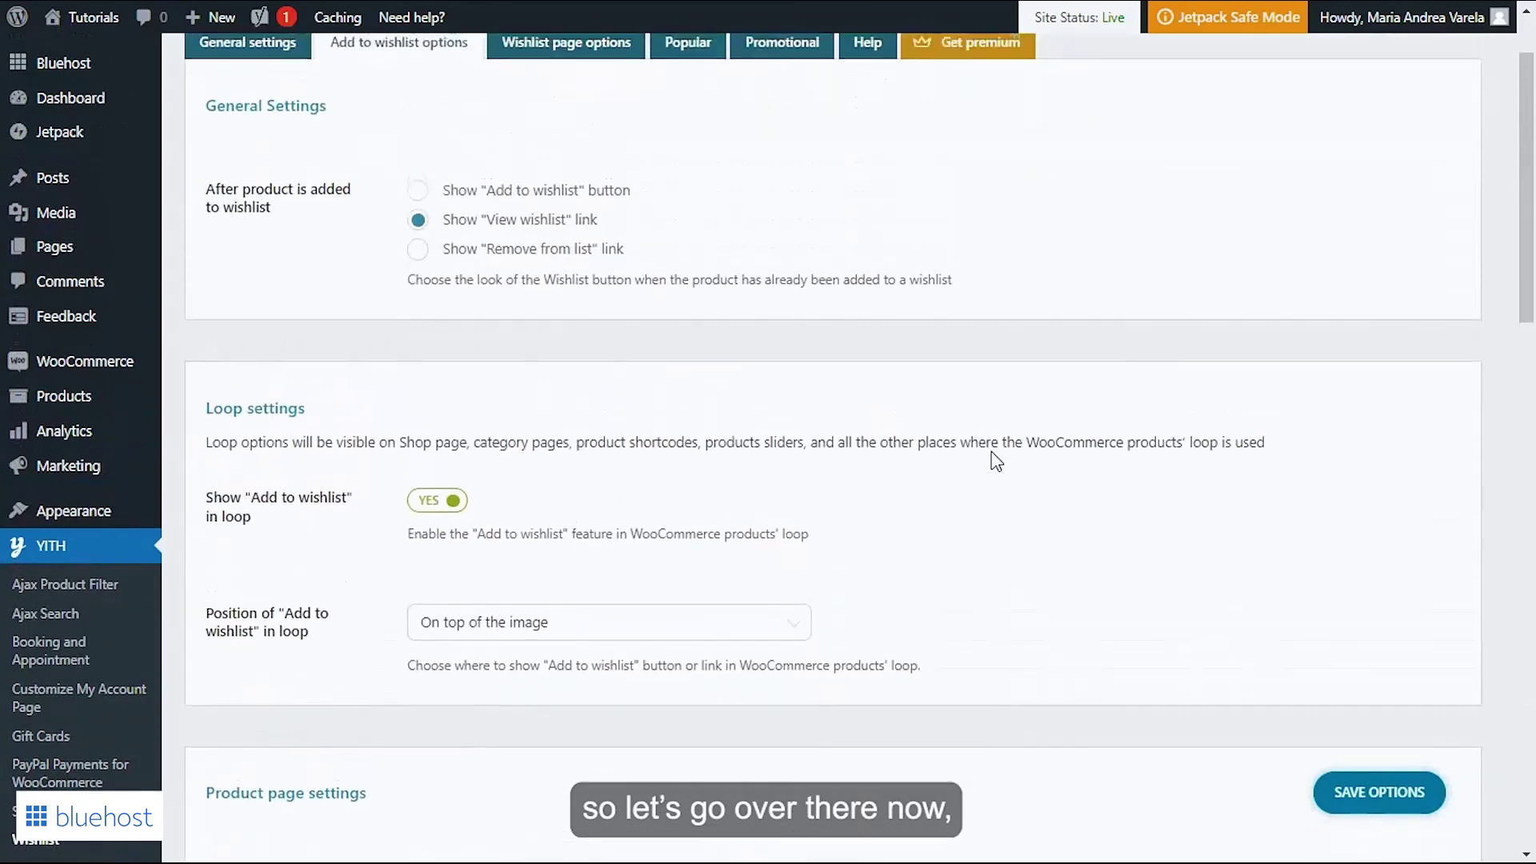
{"action": "scroll", "coordinate": [995, 462], "scroll_direction": "up", "scroll_amount": 2}
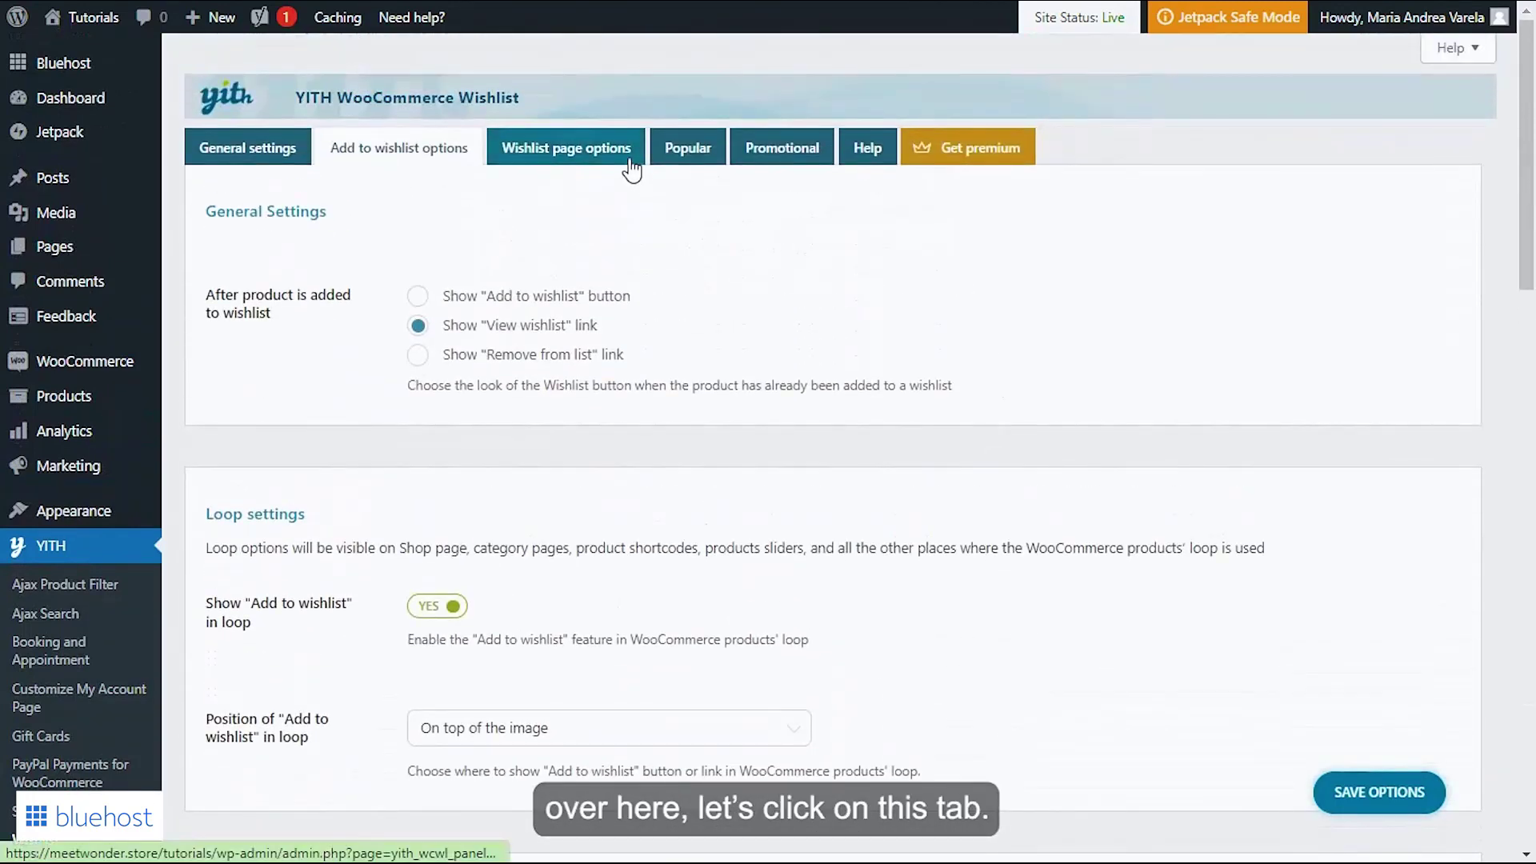